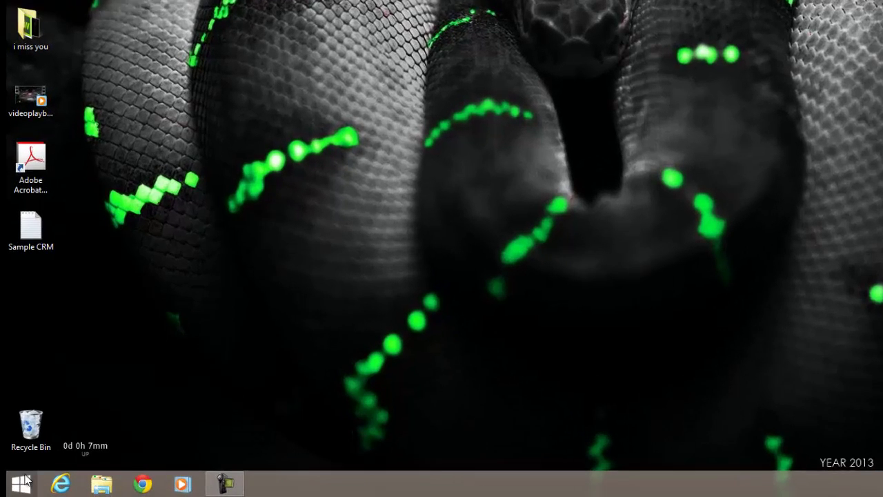
Launch Outlook 2013 and read the 6:55 PM Inbox message with its 2 MB JPG attachment.
click(54, 488)
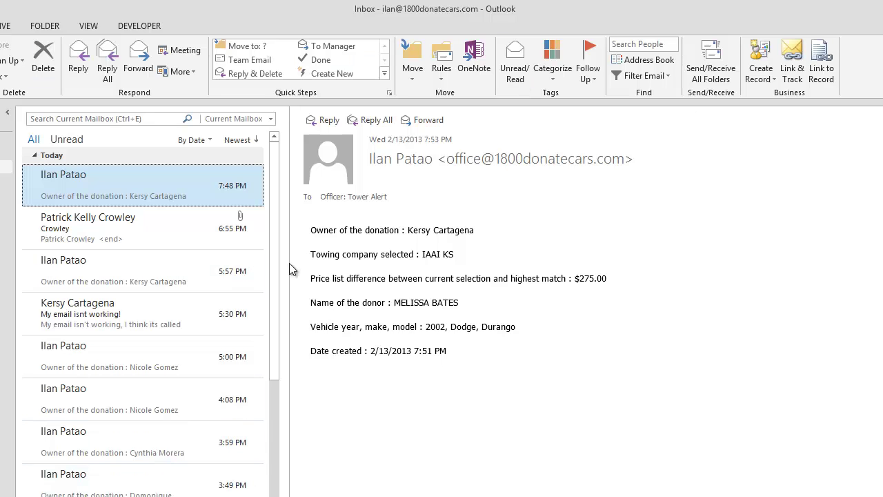
click(133, 220)
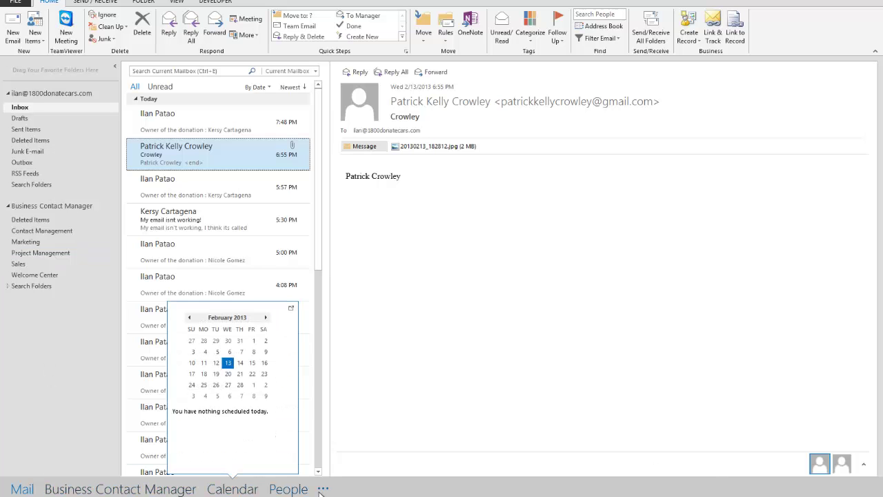
mouse_move(226, 491)
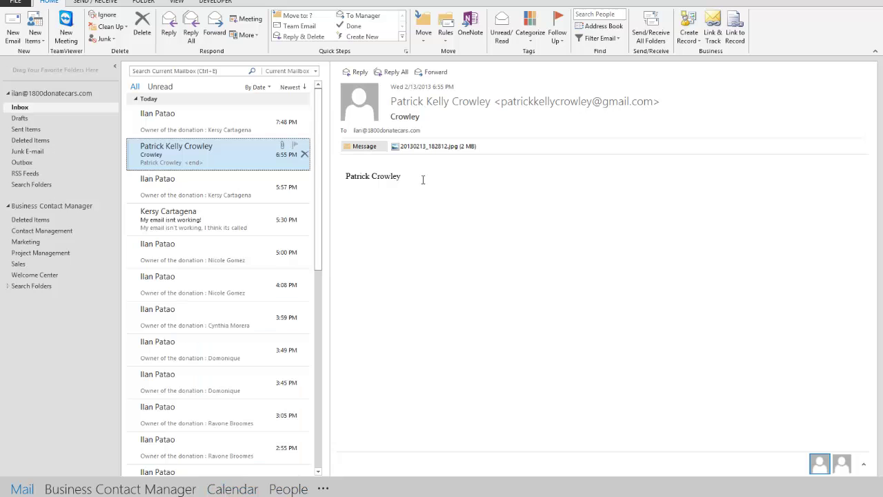
Show the Contact Management customer list in Business Contact Manager and select the first record.
click(99, 491)
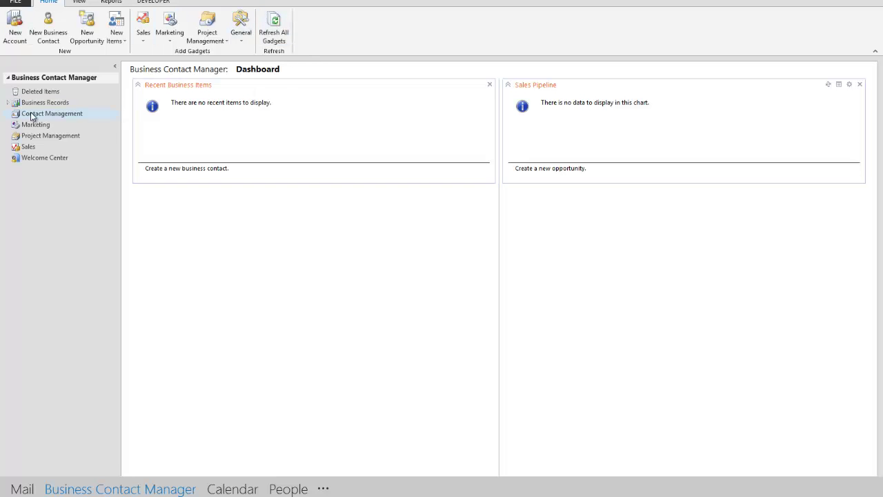
click(67, 115)
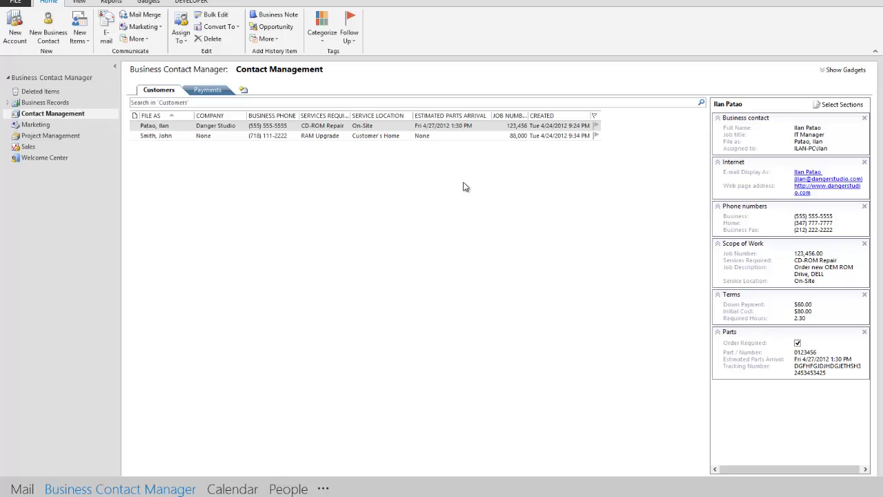
click(323, 231)
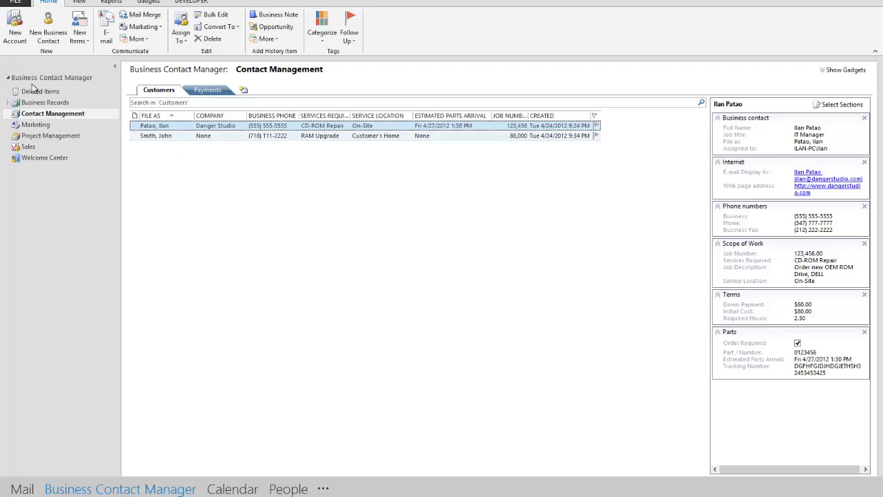
Open the Business Contact Manager page in the File backstage.
click(16, 3)
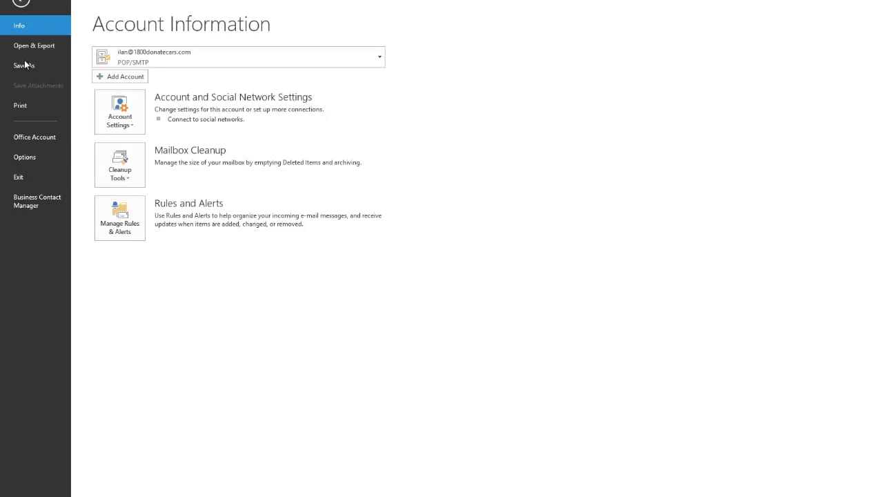
click(28, 201)
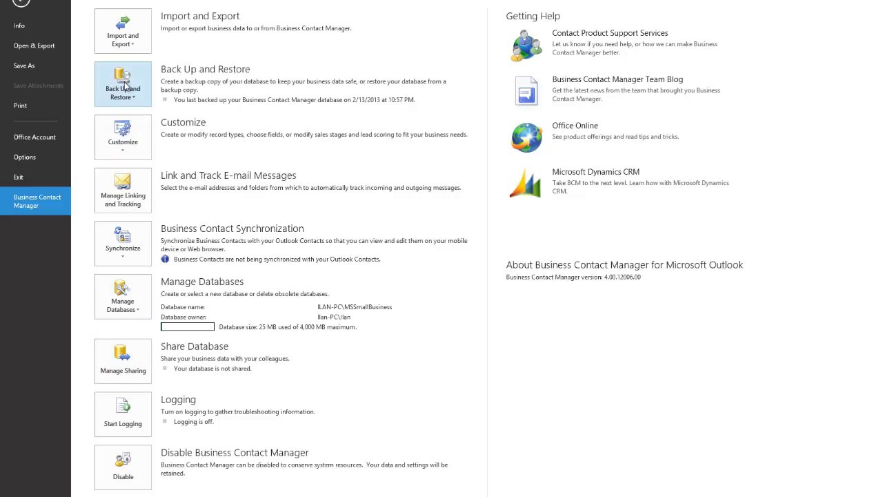
Open the Business Contact form from Customize Record Types, then close the designer and dialog.
click(136, 153)
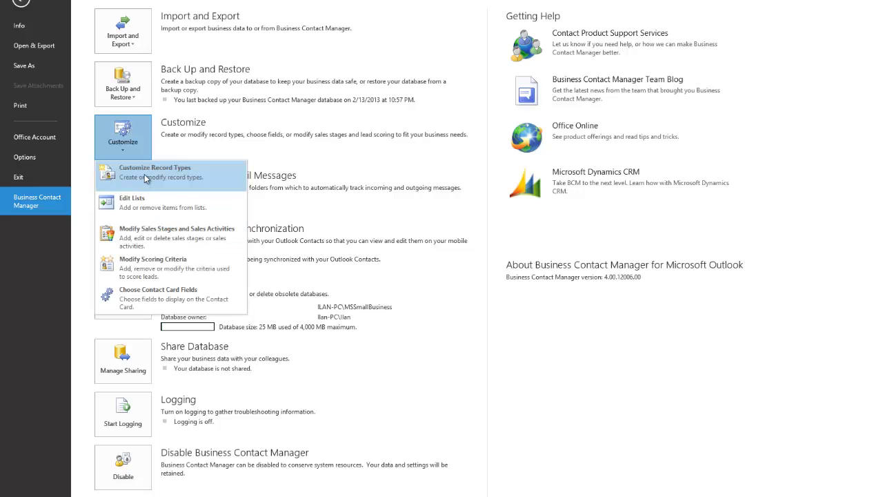
click(145, 174)
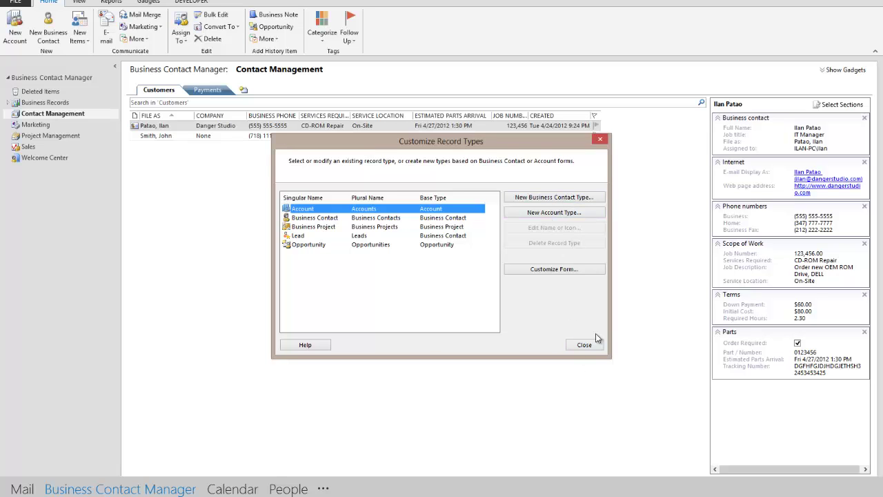
click(318, 218)
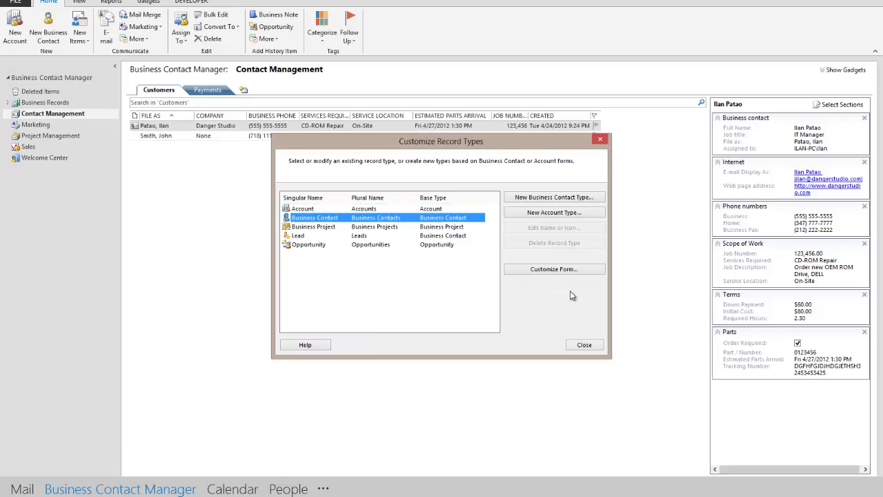
click(568, 269)
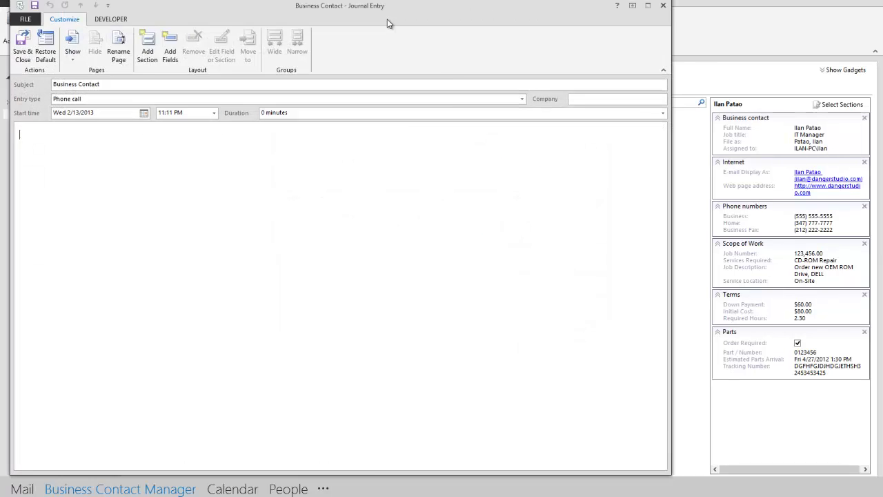
drag(387, 19, 420, 37)
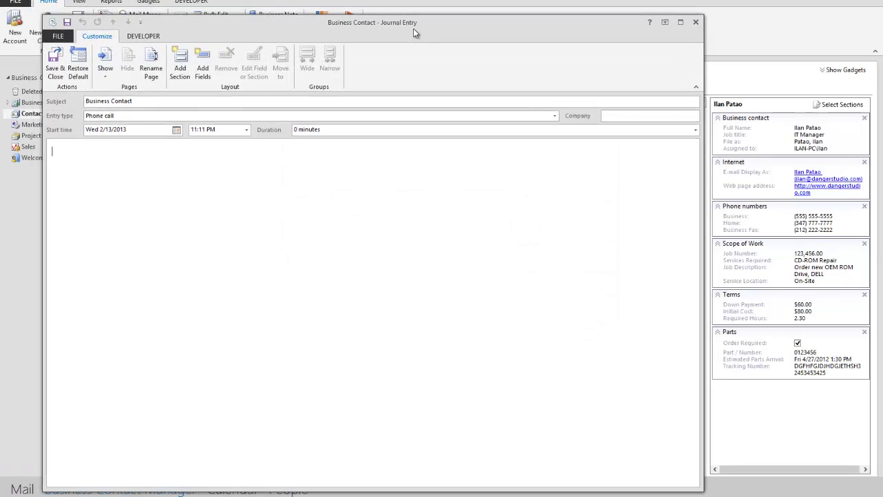
click(697, 22)
click(600, 139)
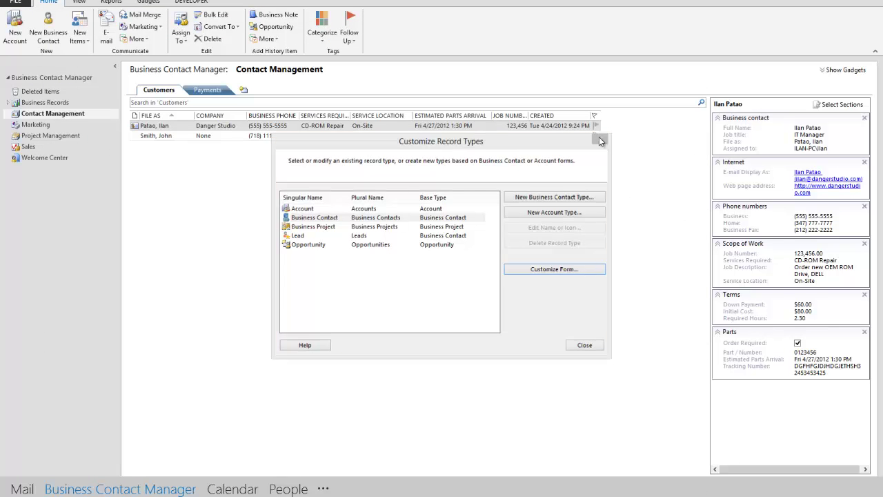
Open the first customer's contact record and start its Form Layout customization.
click(167, 127)
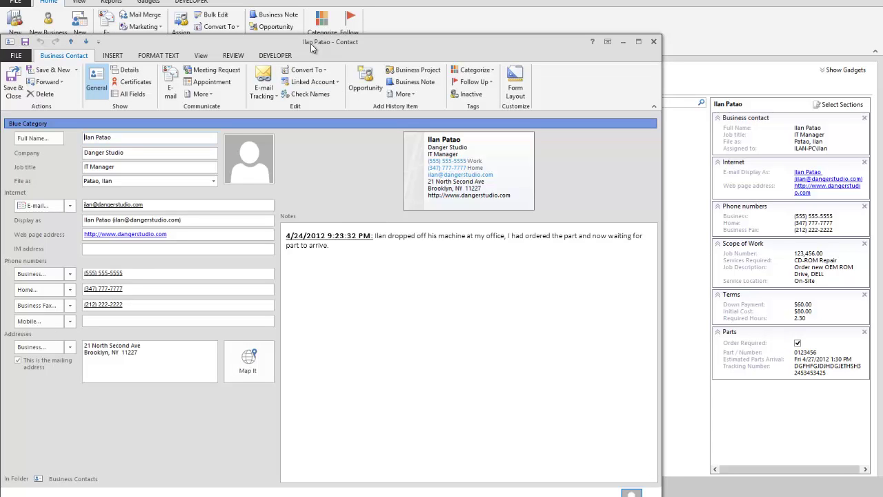
drag(311, 46, 406, 36)
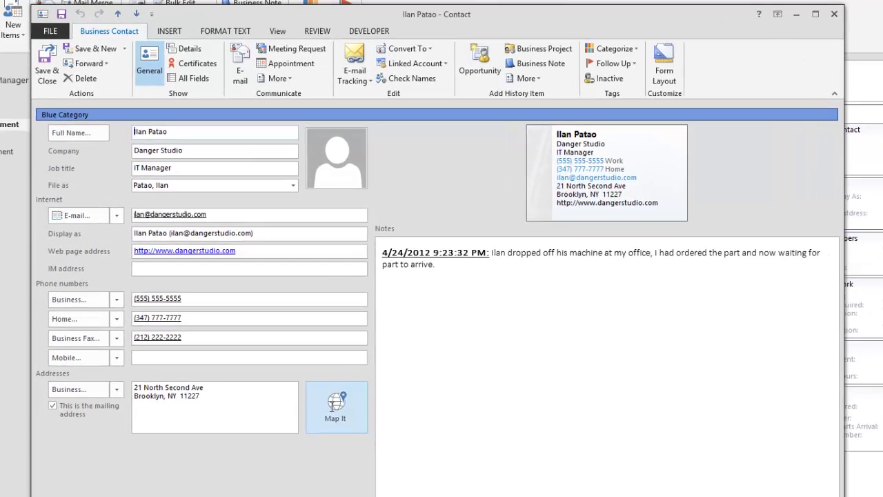
drag(231, 334, 178, 327)
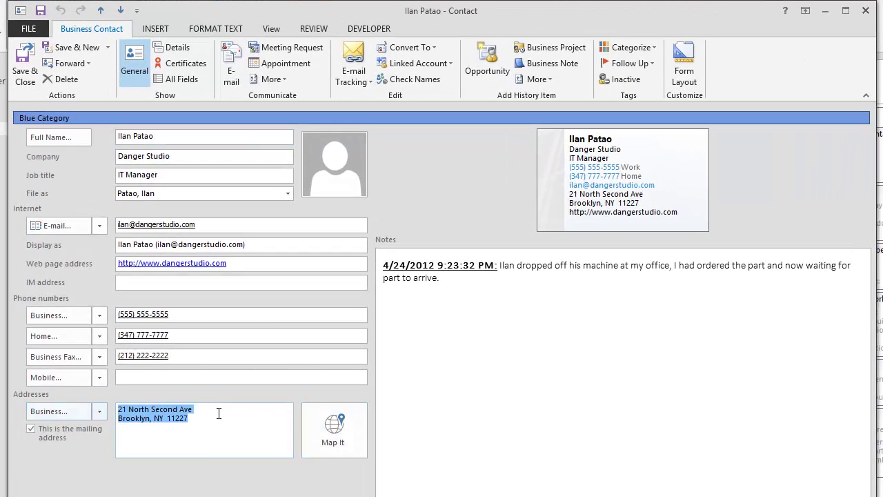
click(289, 411)
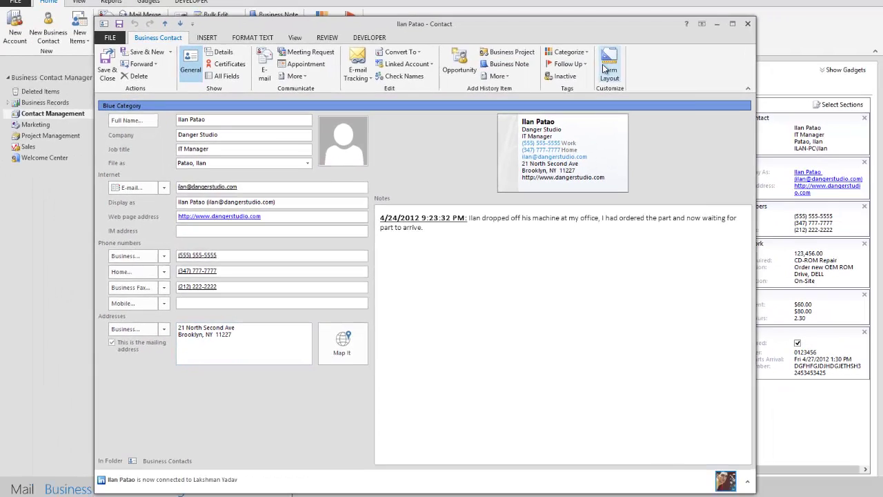
click(641, 69)
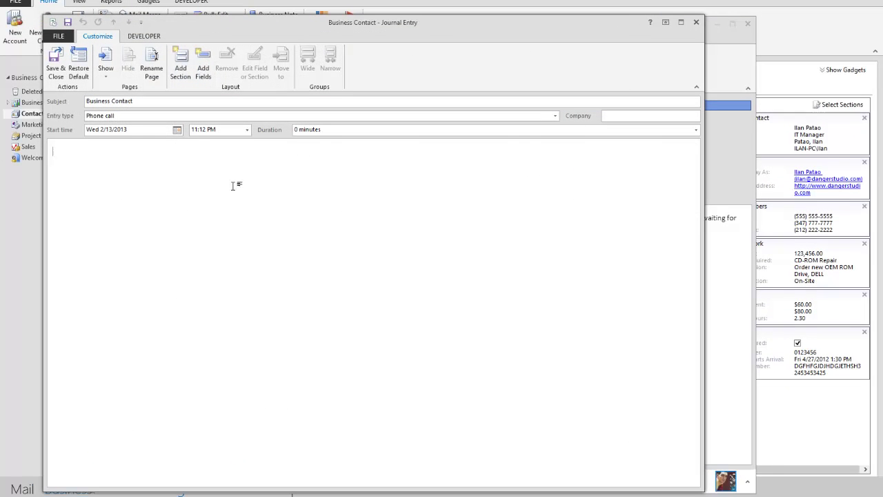
Try showing other pages of the Journal Entry form, dismiss the errors, and close it.
click(105, 73)
click(102, 150)
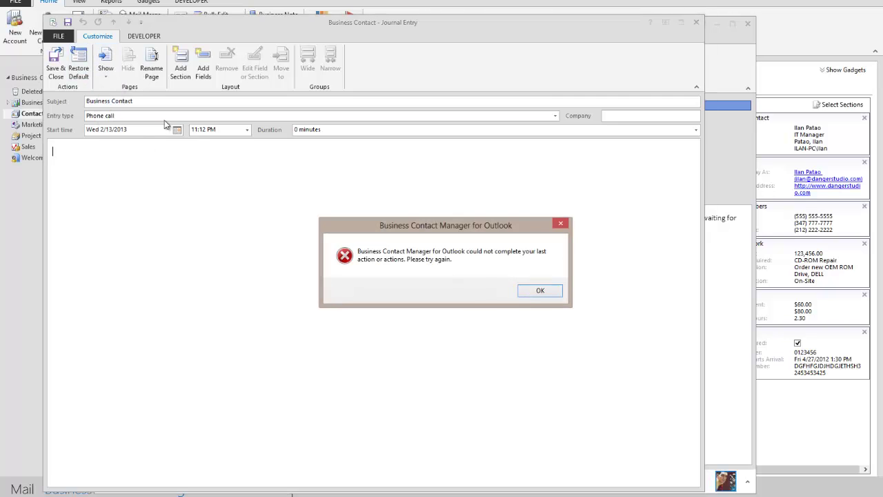
click(522, 293)
click(107, 73)
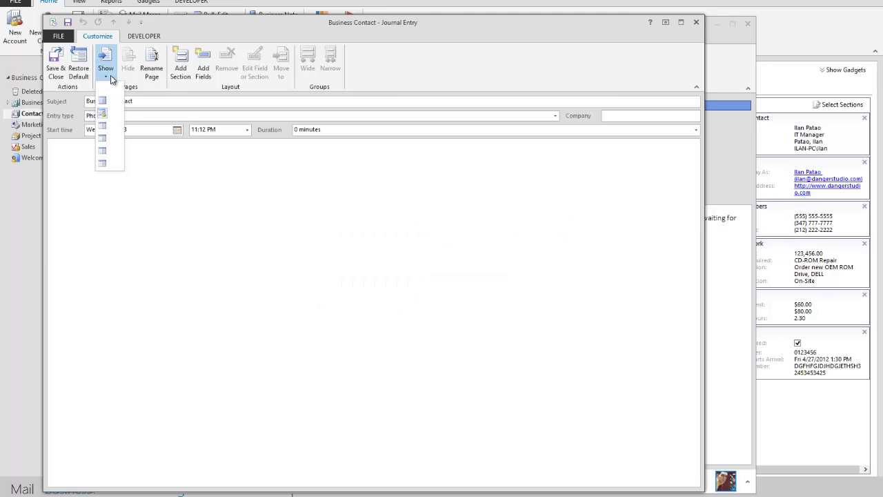
click(110, 140)
click(532, 291)
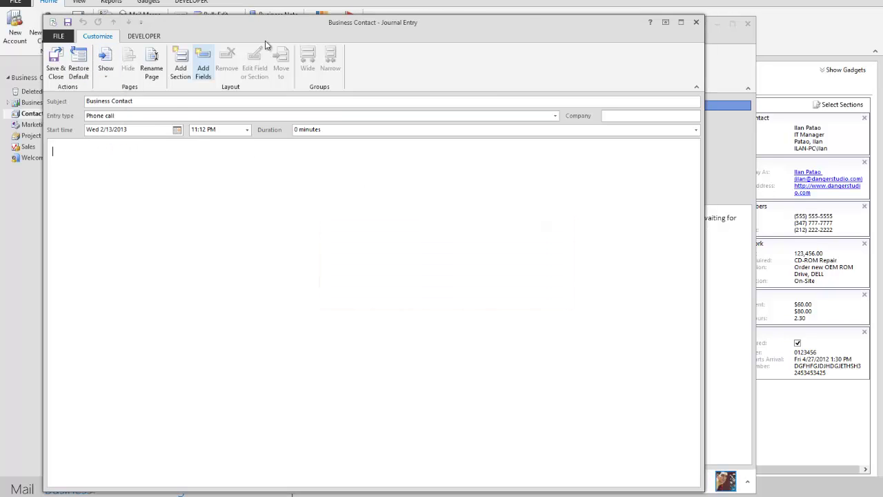
click(143, 35)
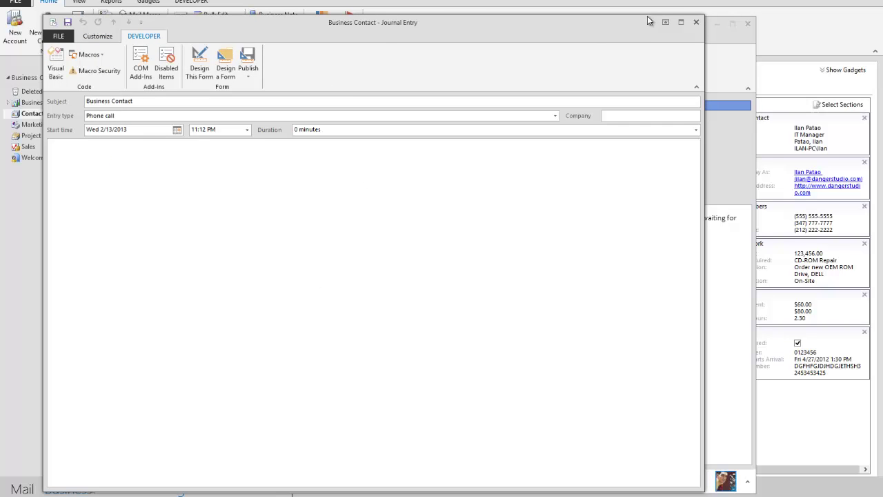
click(697, 23)
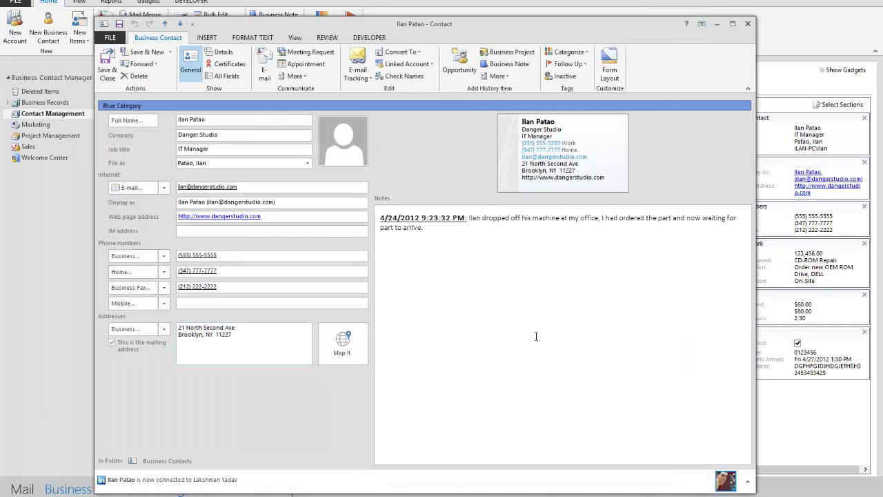
Open the contact form with Developer > Design This Form, then close the design window.
drag(283, 25, 279, 9)
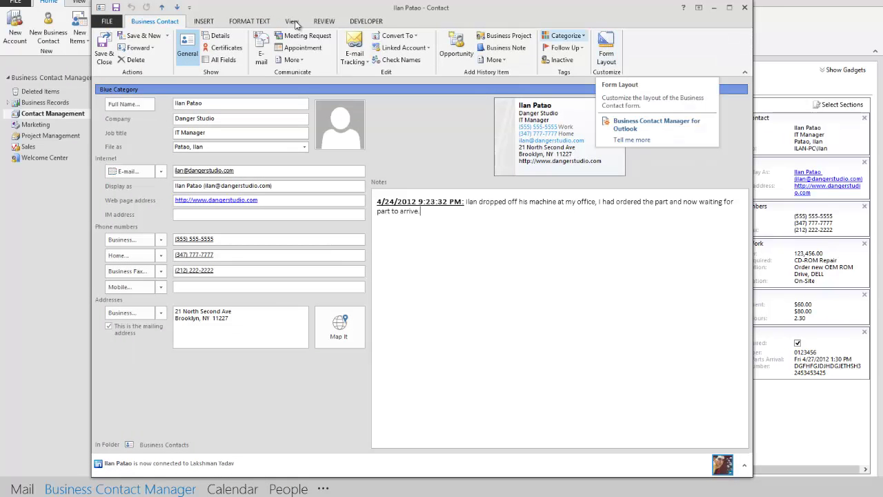
click(371, 21)
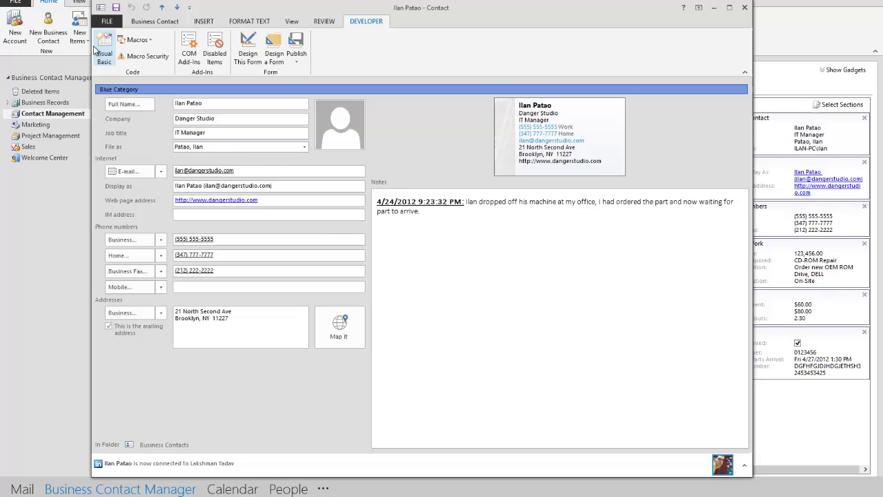
click(254, 60)
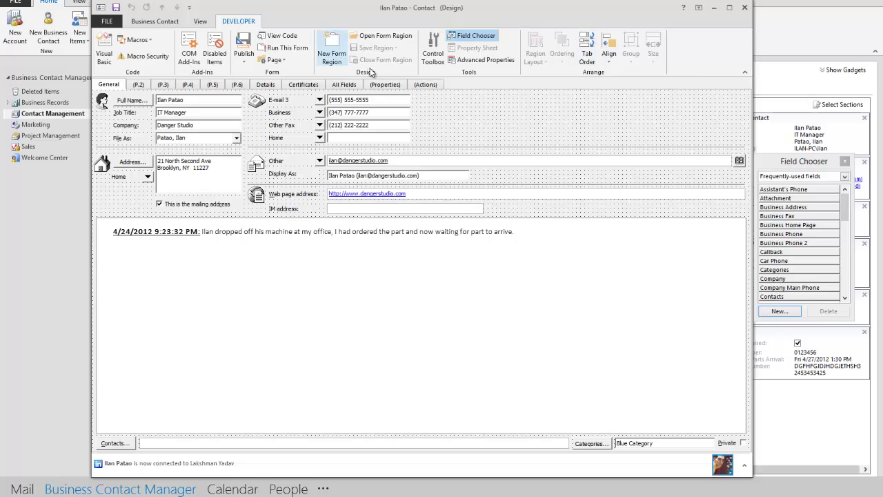
click(744, 7)
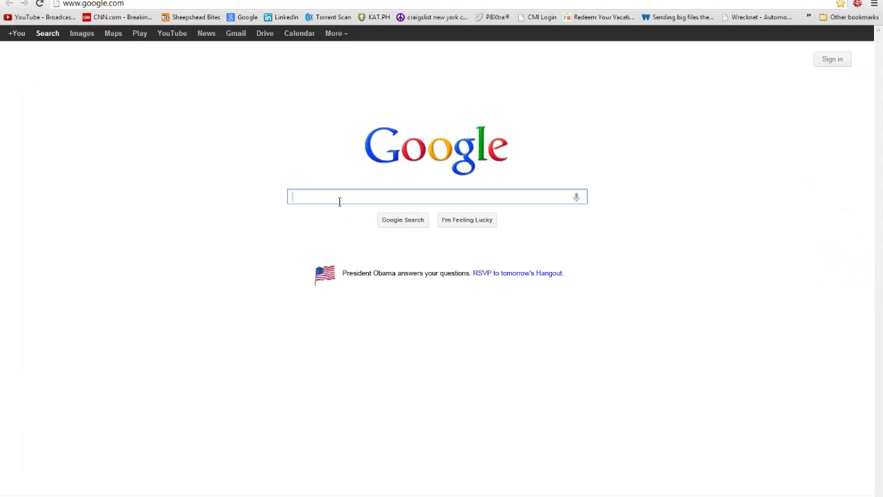
Search Google for 'bcm 2013 compatibility' using the autocomplete suggestion.
text(b)
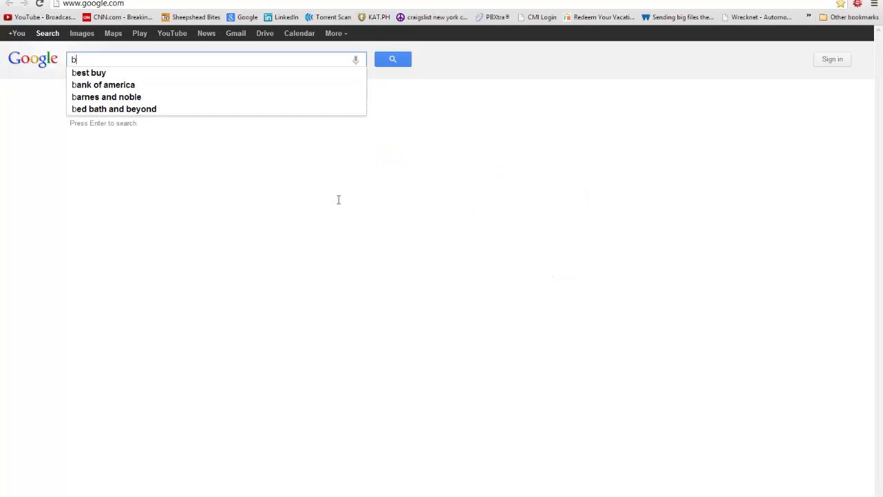
text(cm 2013 compa)
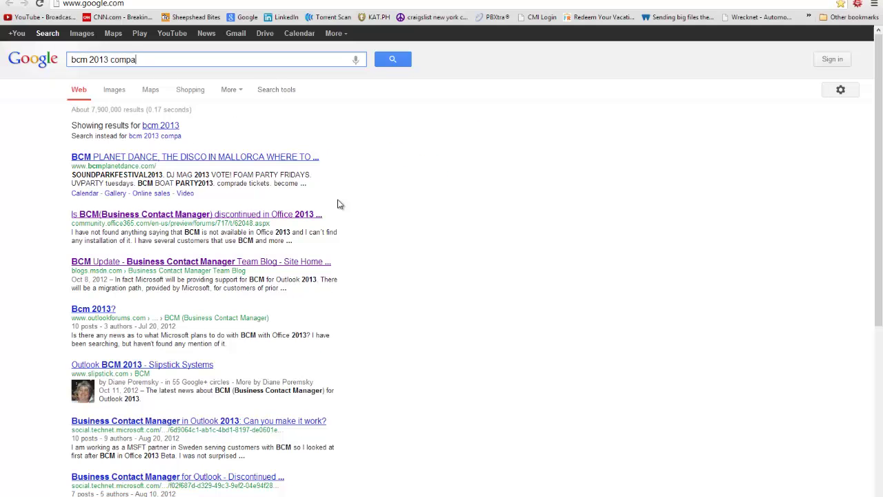
text(ti)
key(Down)
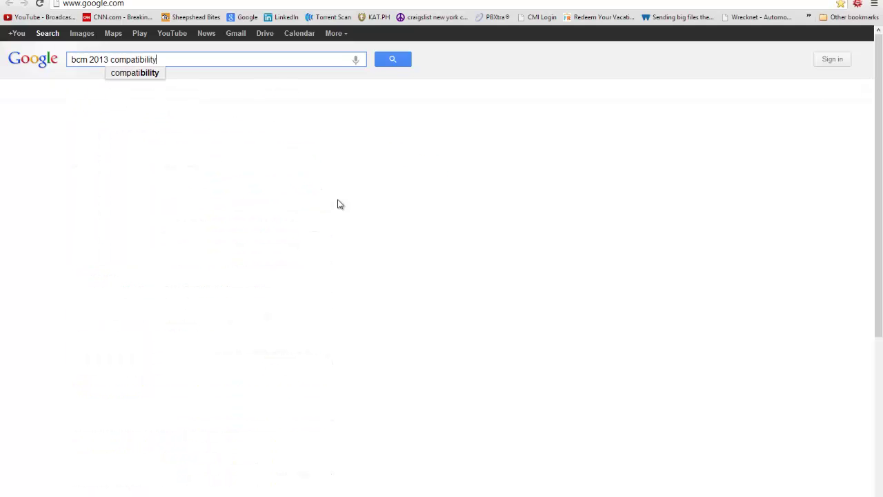
key(Return)
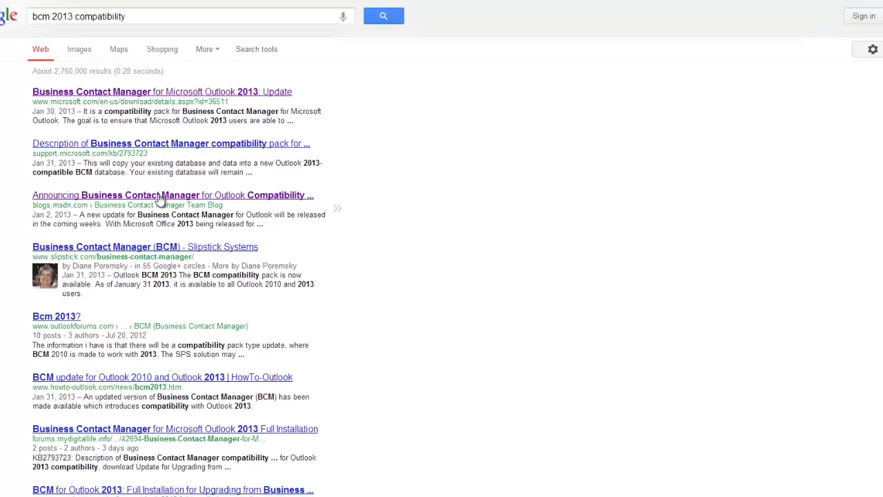
From the BCM for Outlook 2013 update result, follow the BCM 2007 full-installation download link.
click(45, 52)
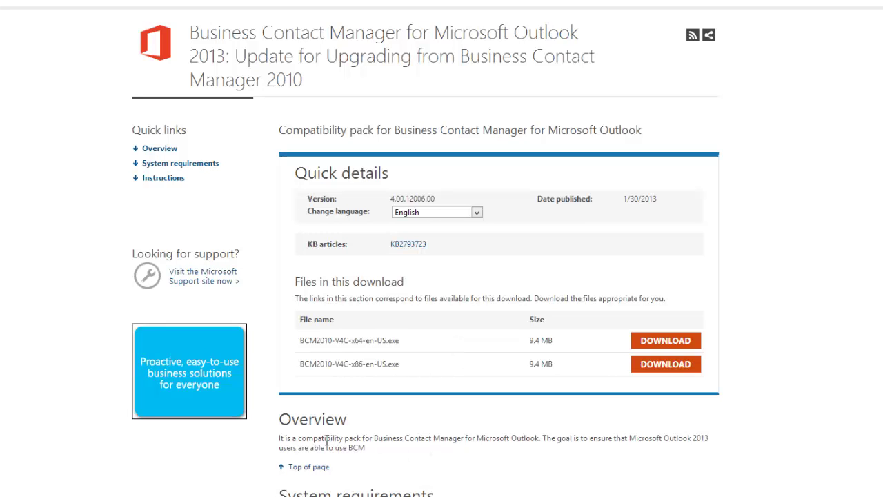
drag(485, 439, 671, 447)
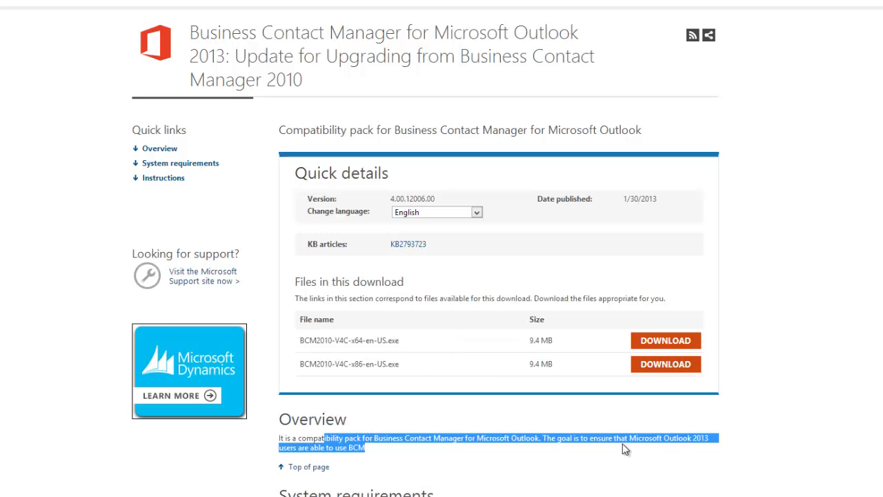
click(597, 442)
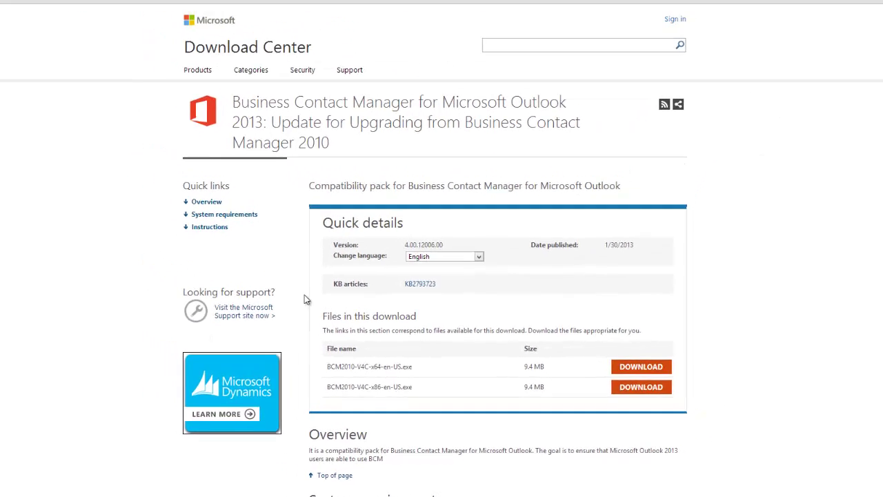
scroll(591, 278, down, 14)
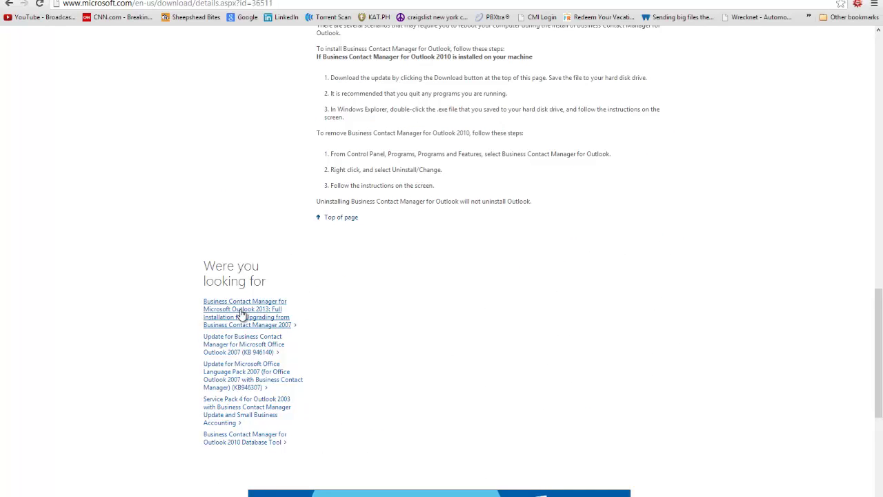
click(243, 312)
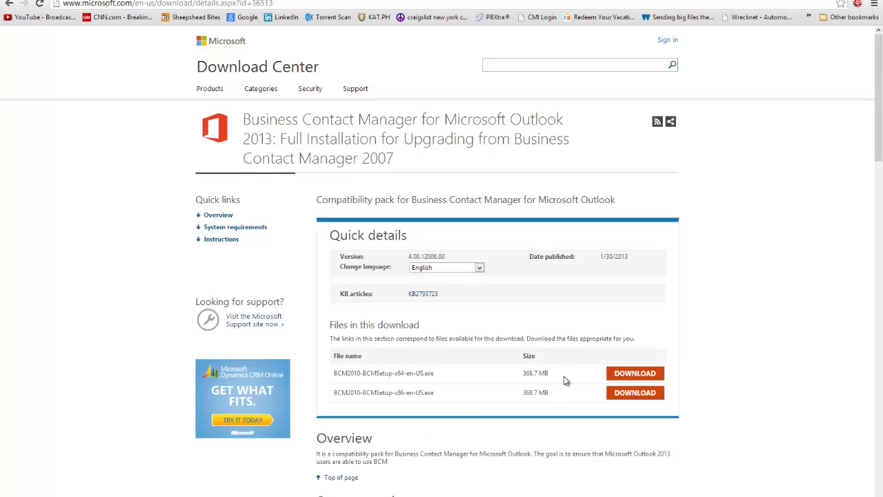
drag(559, 374, 342, 367)
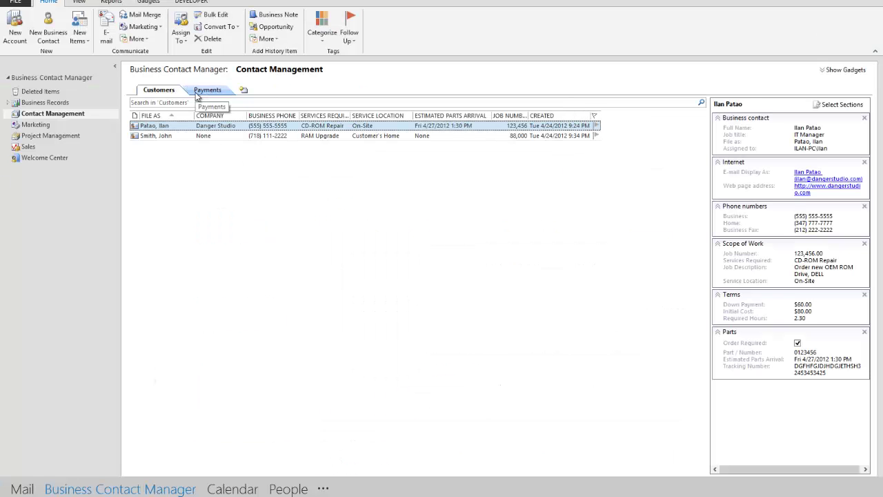
double_click(177, 129)
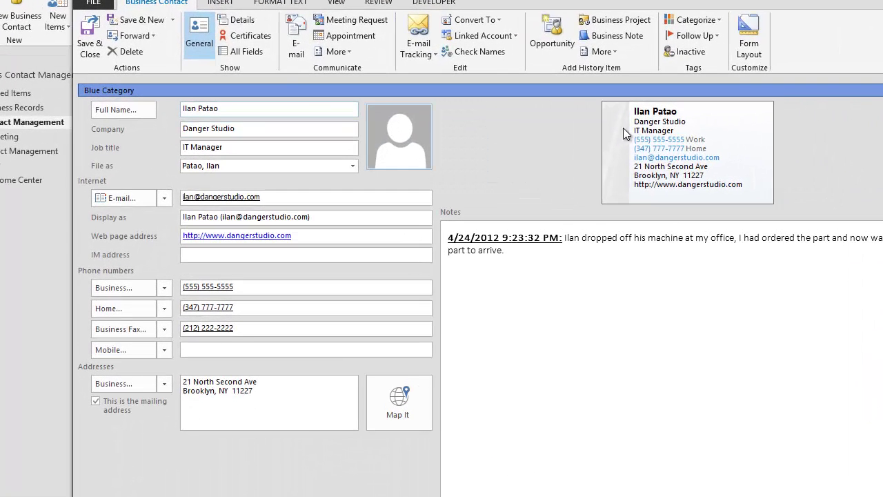
click(758, 55)
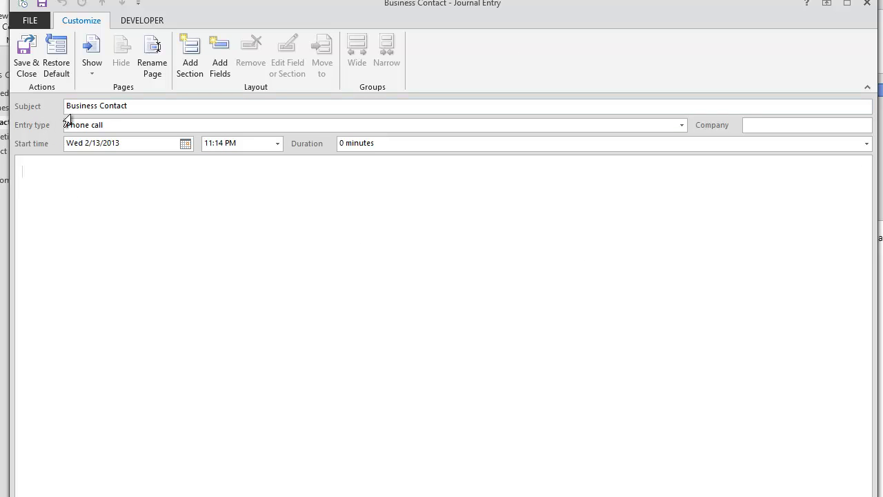
drag(78, 106, 259, 109)
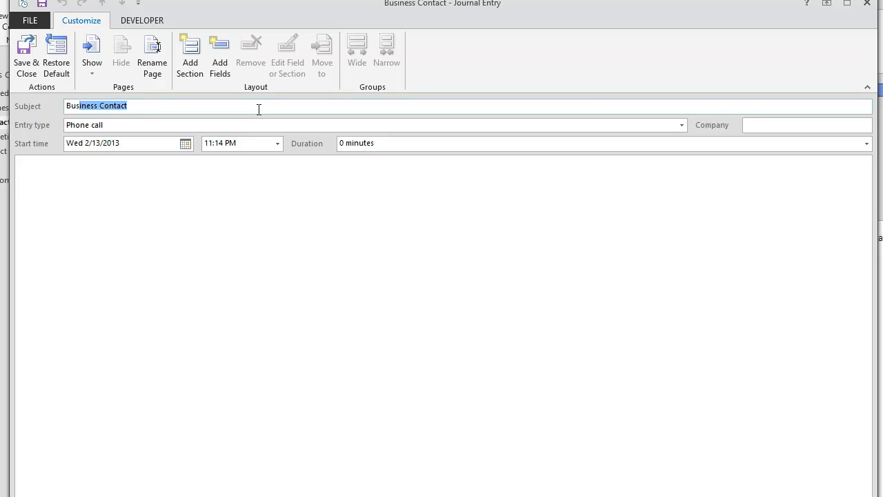
click(79, 131)
click(83, 146)
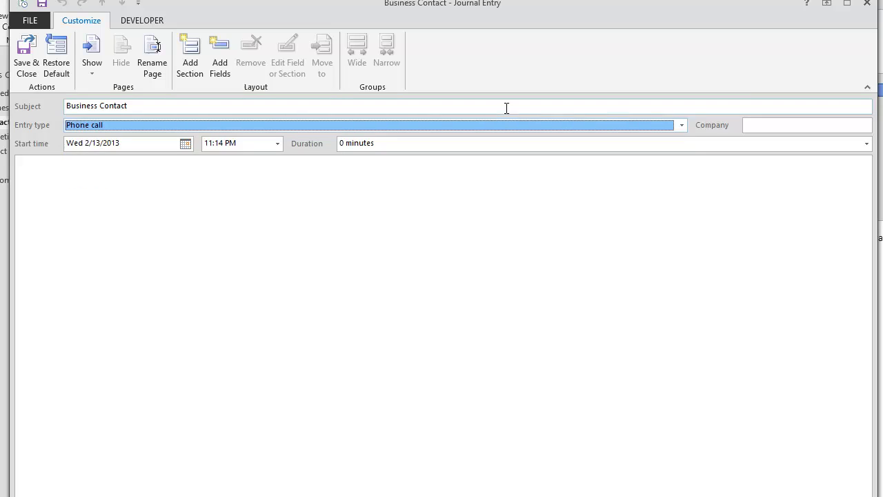
click(867, 4)
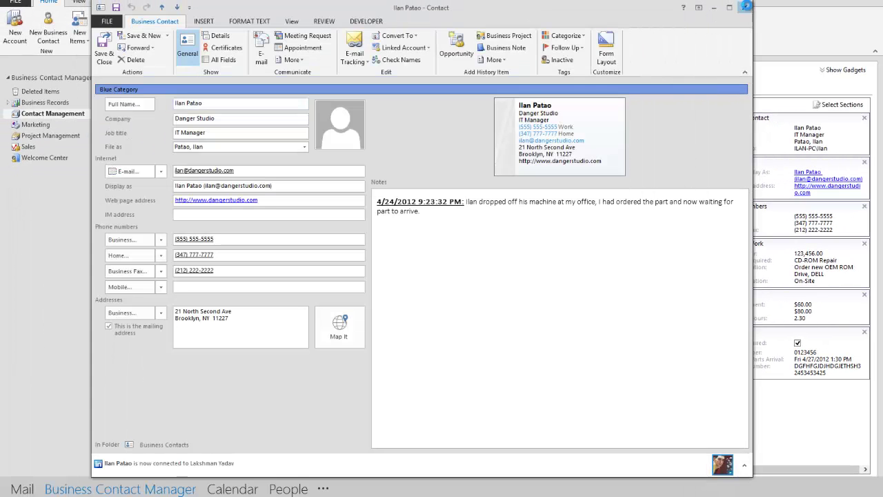
click(745, 7)
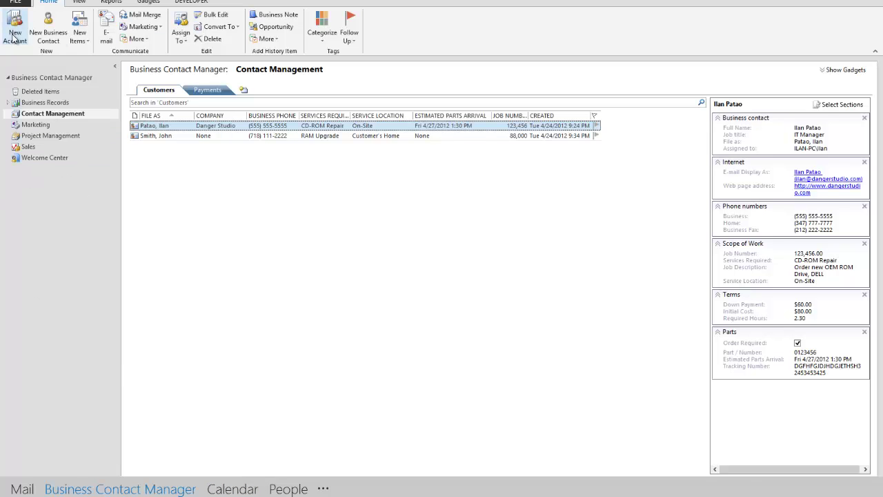
click(48, 26)
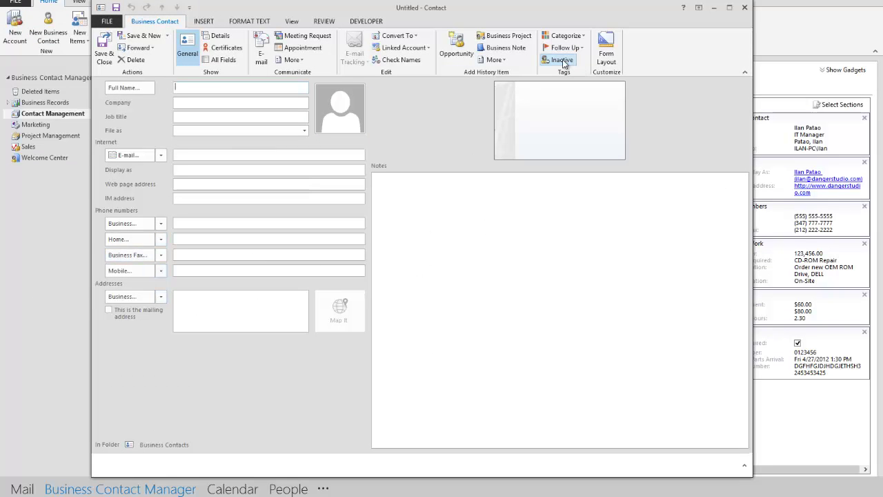
click(606, 52)
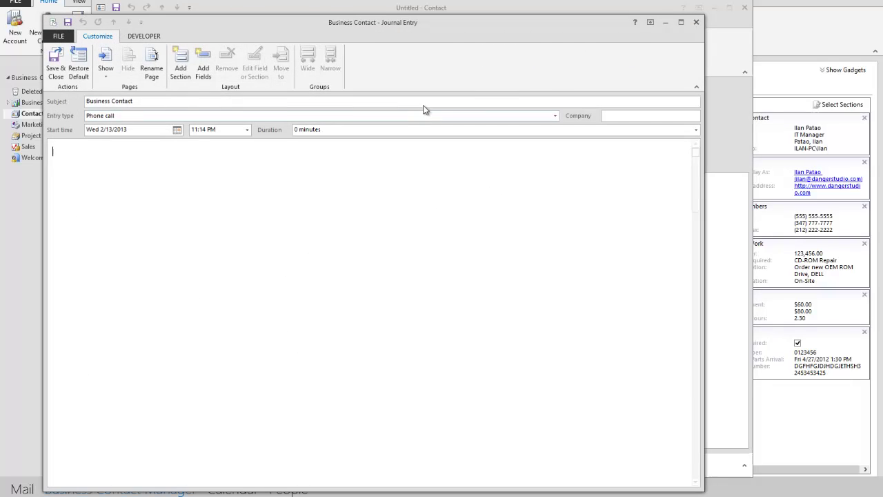
click(696, 22)
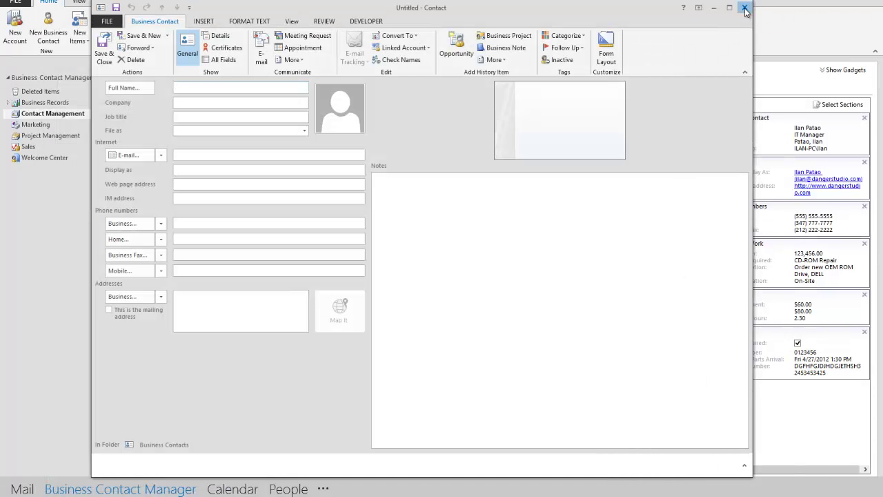
click(446, 283)
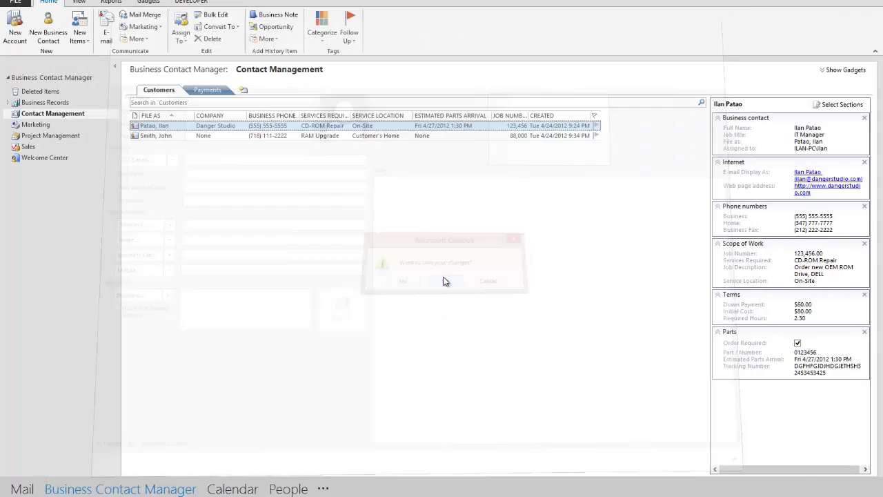
Open Customize Record Types from File > Business Contact Manager > Customize.
click(15, 2)
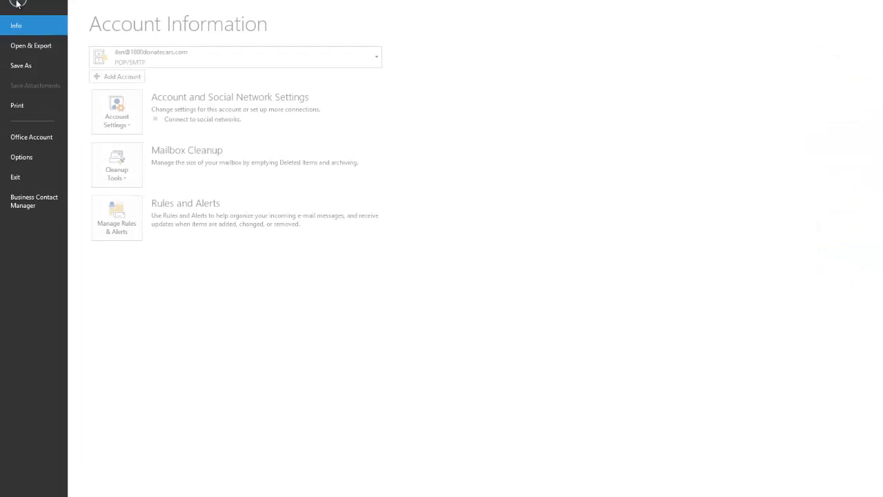
click(18, 207)
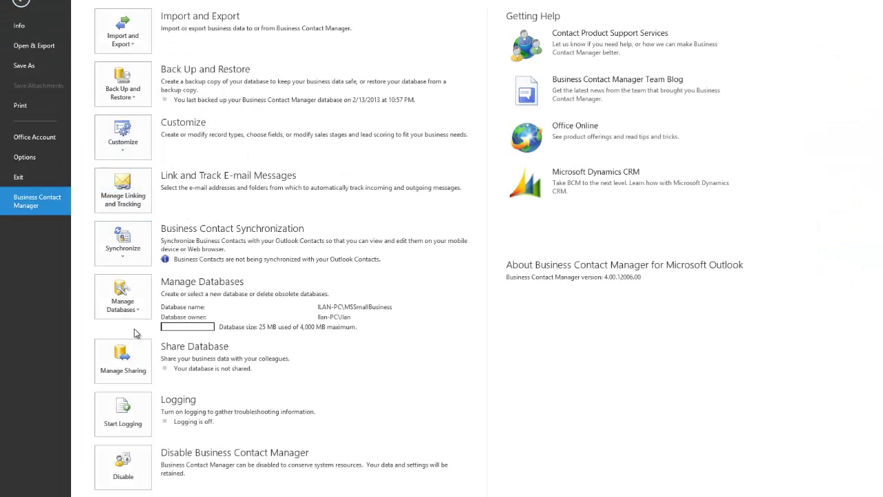
click(126, 142)
click(148, 173)
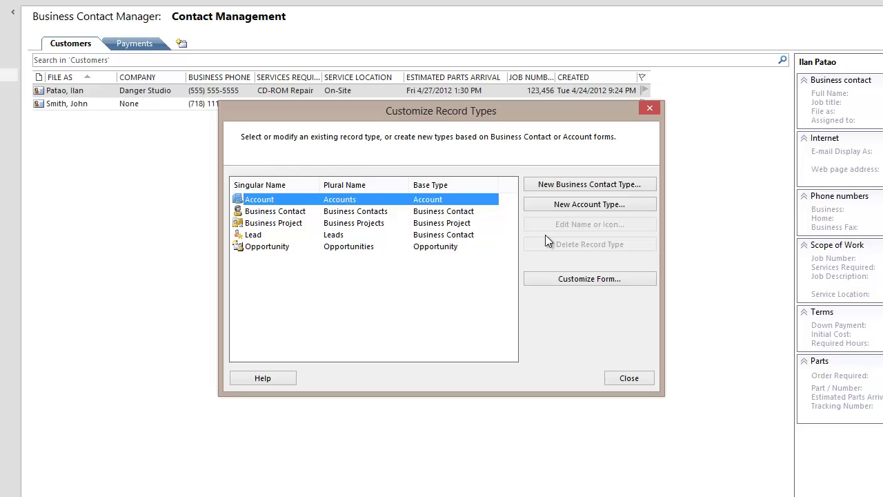
Browse the Business Project, Lead, Opportunity, Account and Business Contact record types.
click(343, 223)
click(303, 235)
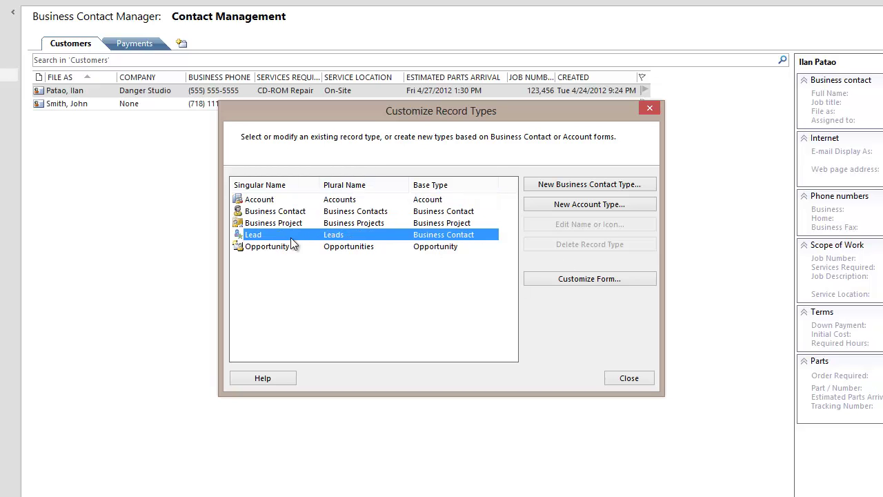
click(385, 246)
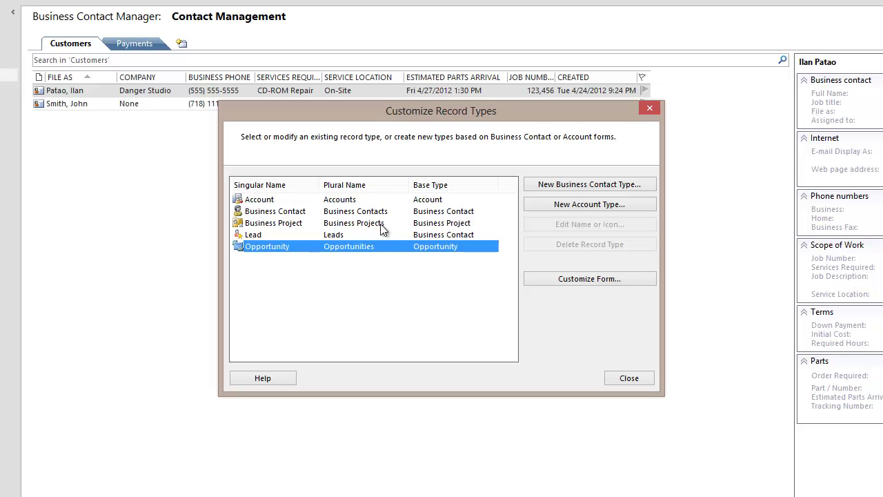
click(360, 201)
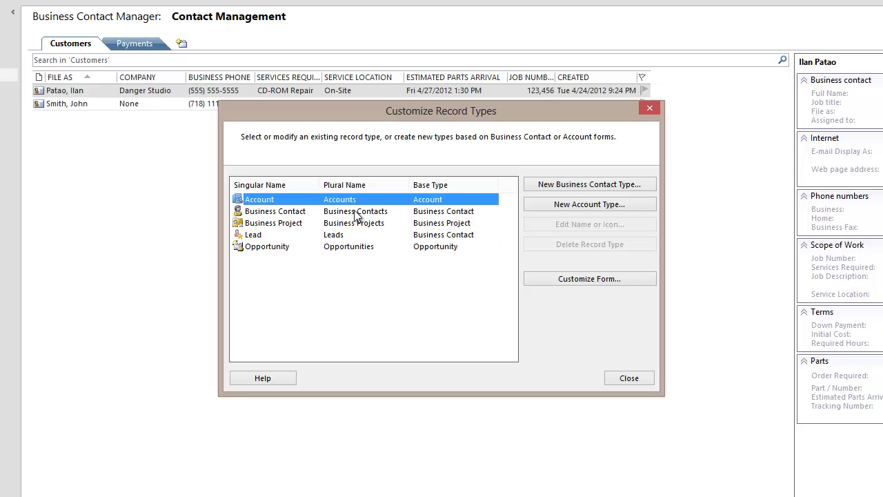
click(356, 211)
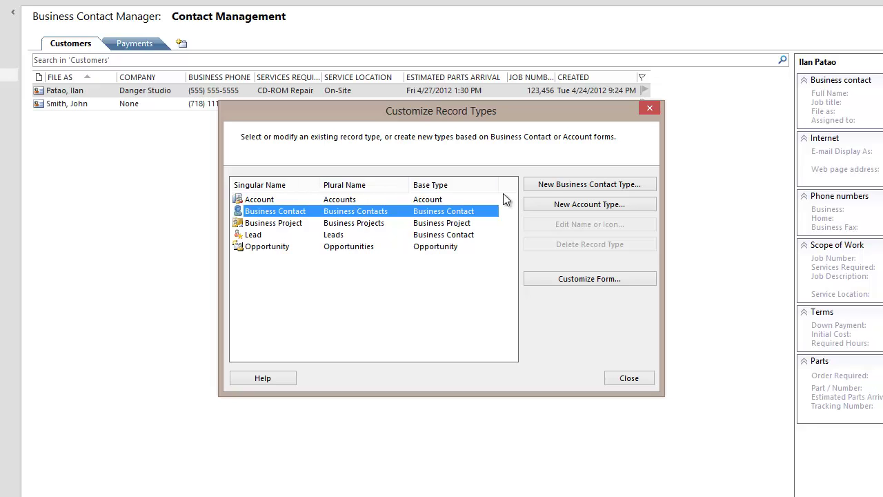
click(325, 211)
Open the Business Contact and Account forms in the form designer, closing each.
click(589, 279)
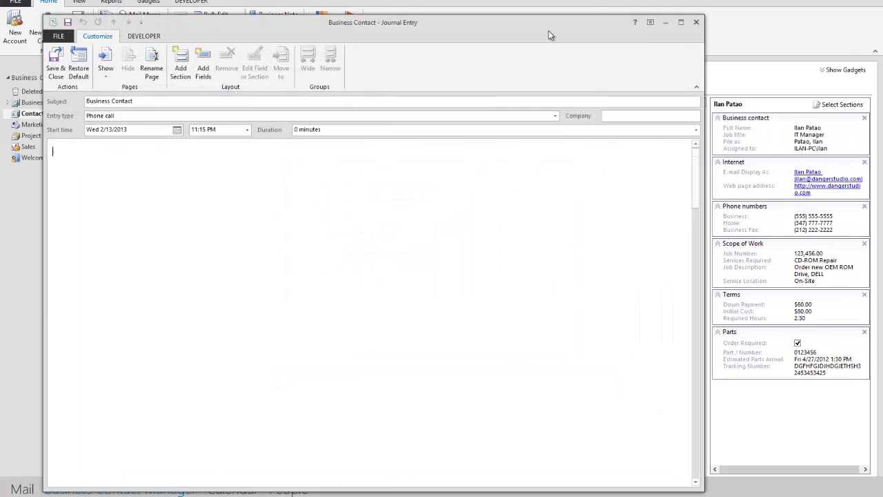
click(696, 22)
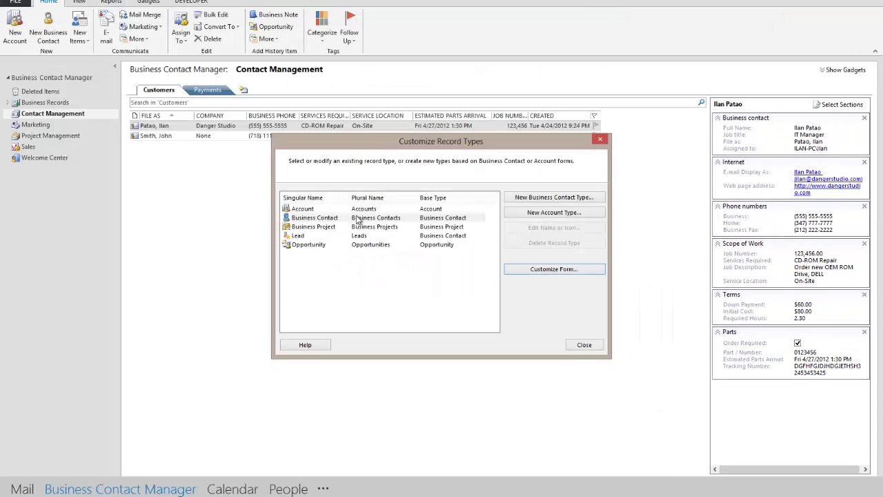
click(357, 209)
click(578, 269)
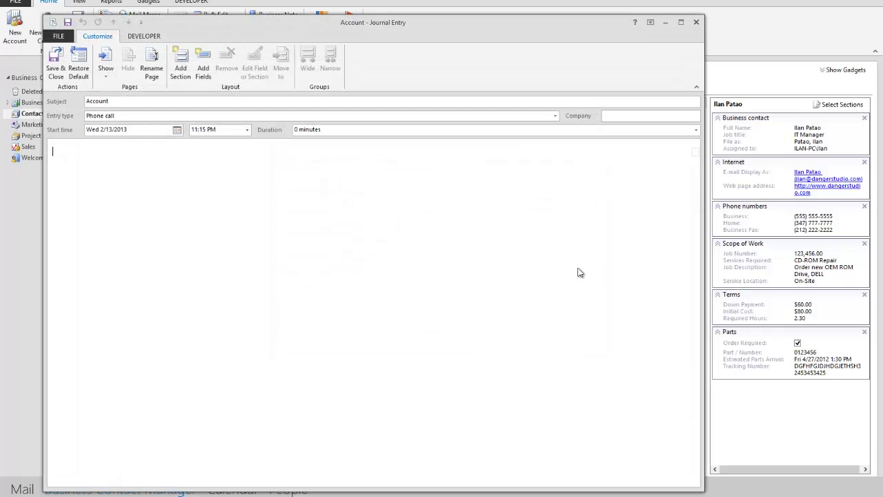
click(698, 23)
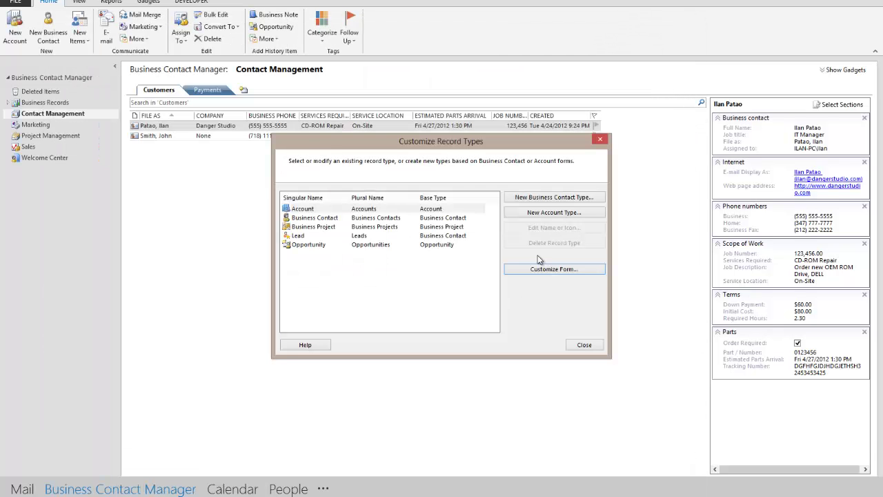
Close the record types dialog and download the x86 setup file BCM2010-V4C-x86-en-US.exe.
click(584, 344)
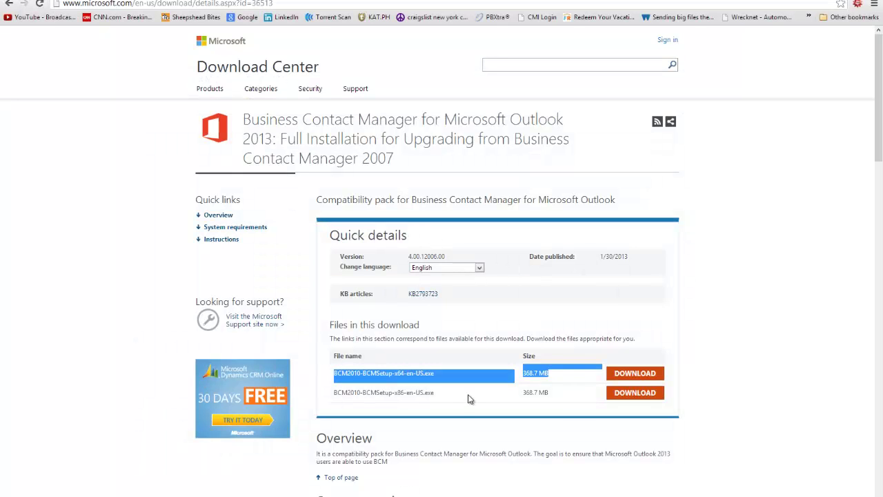
click(649, 394)
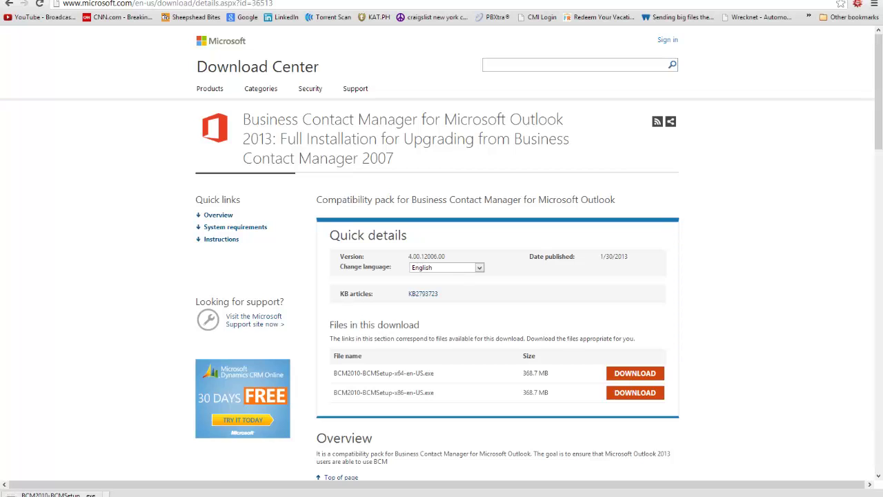
click(97, 494)
click(152, 479)
Acknowledge the installer's 'expected version was not found' message.
scroll(414, 207, up, 15)
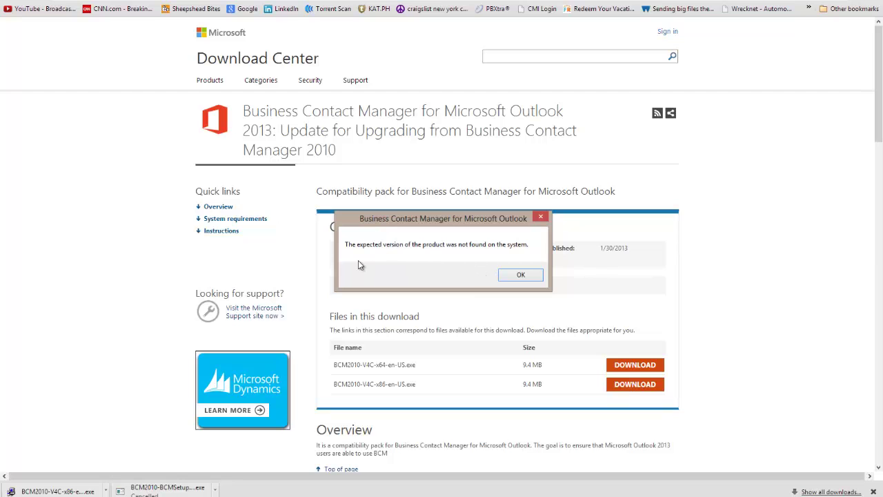
click(514, 274)
scroll(450, 339, down, 5)
scroll(450, 339, up, 5)
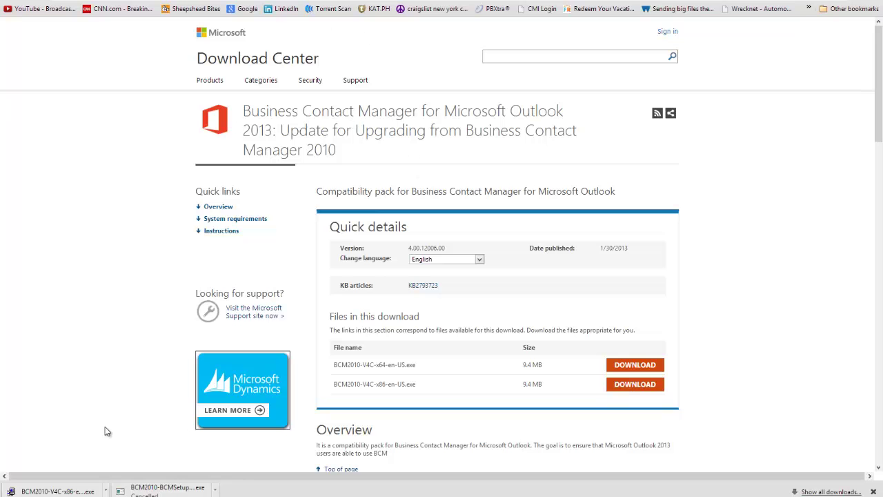
Return to the bcm 2013 compatibility search results and hide the downloads bar.
key(alt+Left)
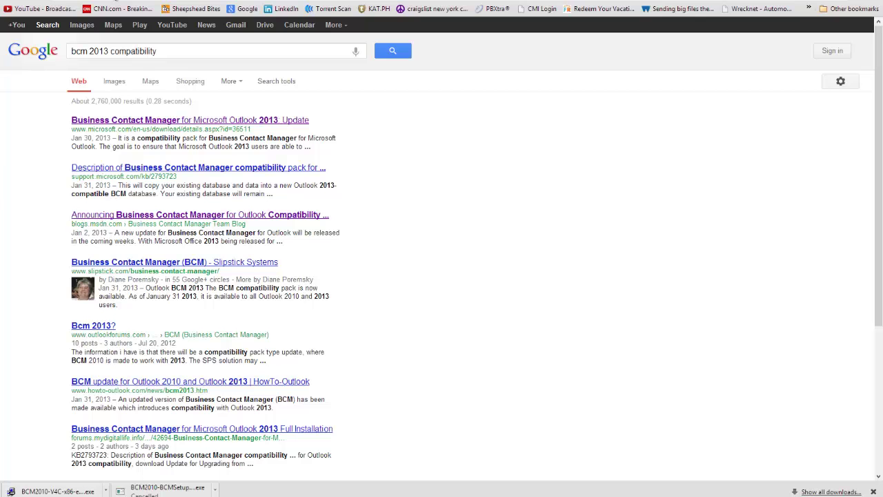
right_click(119, 489)
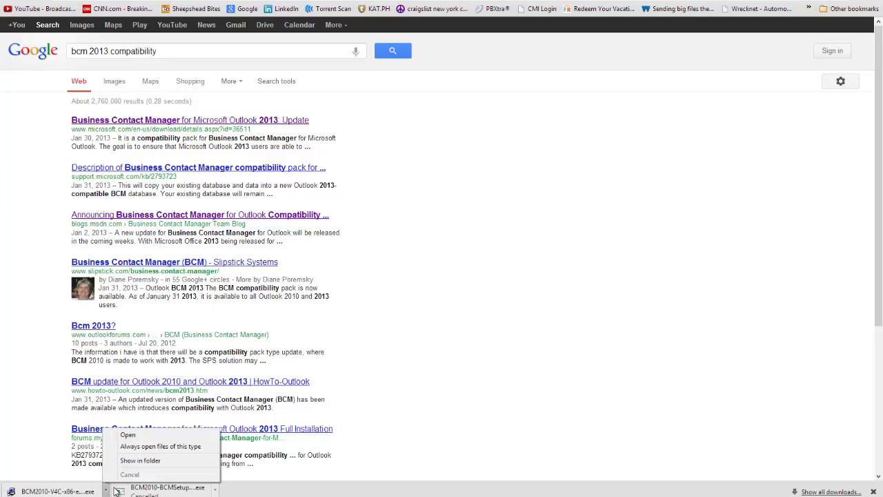
click(306, 480)
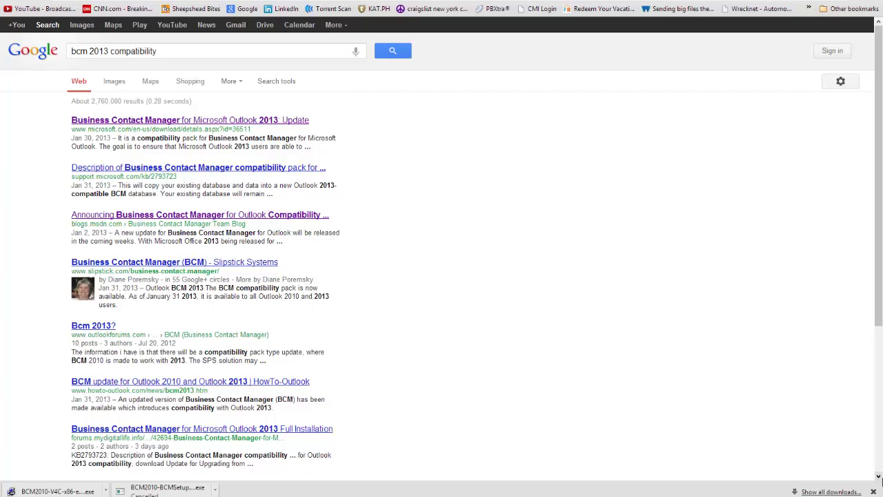
click(873, 491)
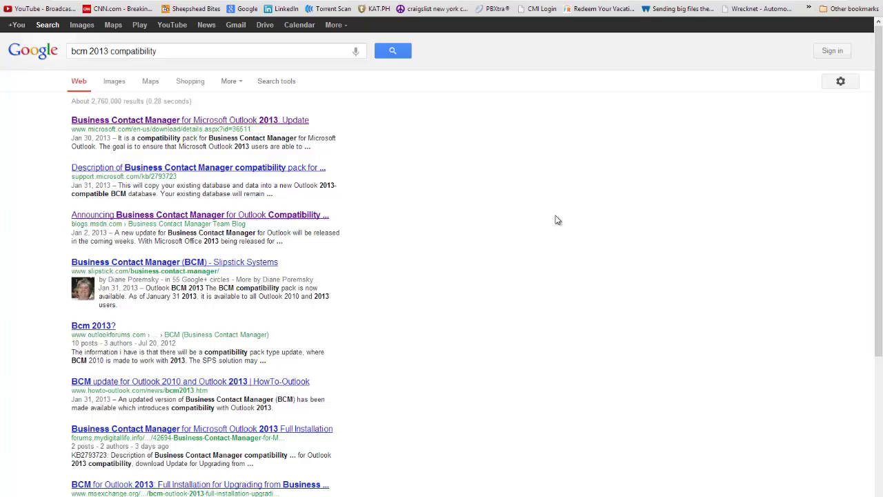
scroll(427, 360, down, 5)
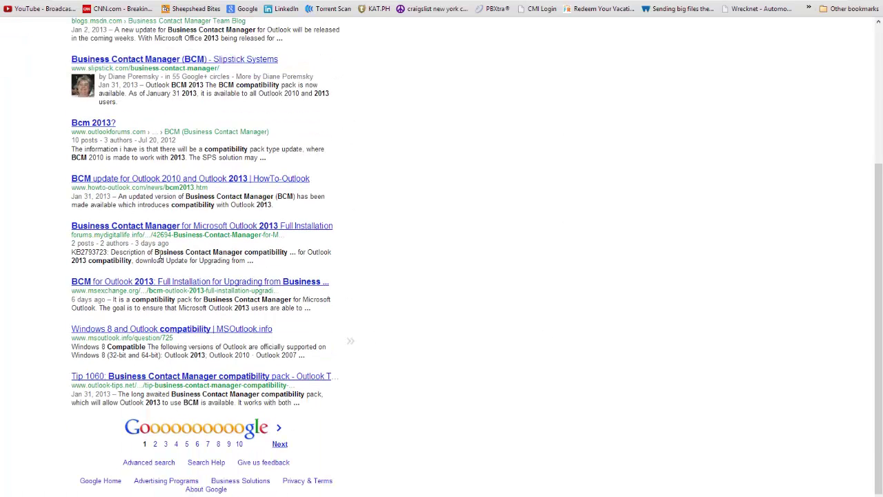
scroll(190, 317, up, 1)
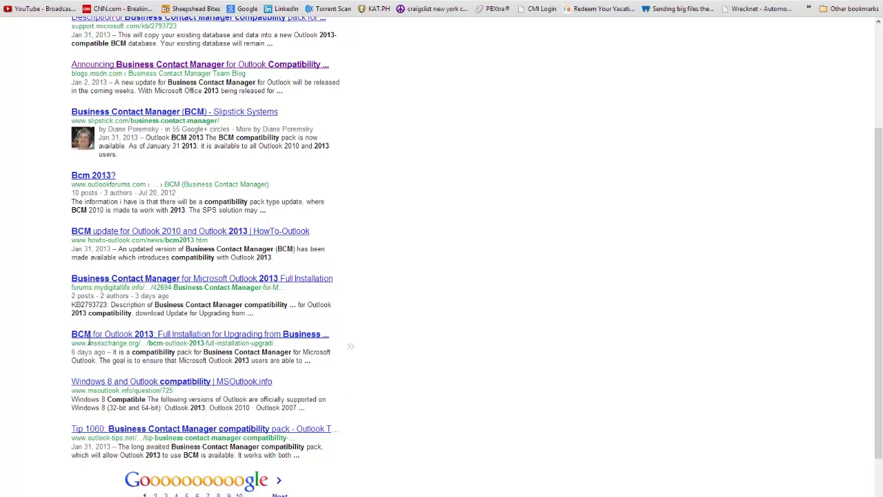
Reopen the Business Contact Manager for Microsoft Outlook 2013 update page from the first microsoft.com result.
drag(89, 355, 73, 333)
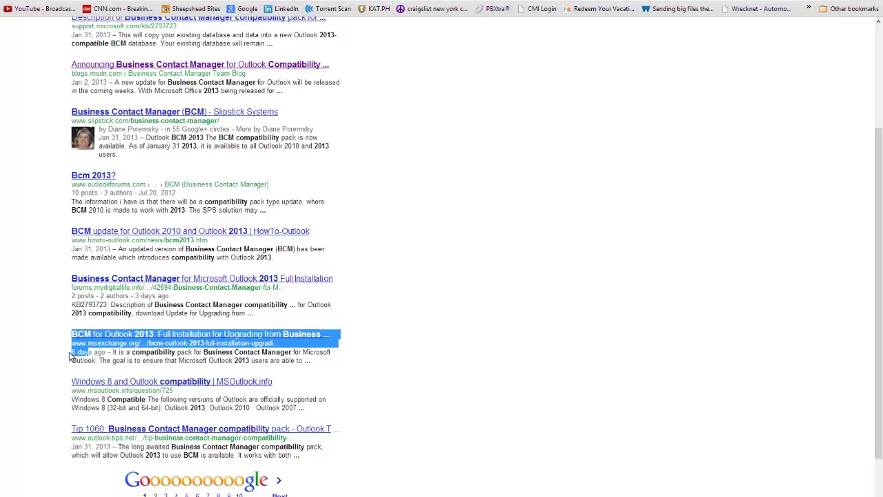
click(89, 296)
drag(134, 297, 170, 297)
click(471, 316)
scroll(462, 325, up, 3)
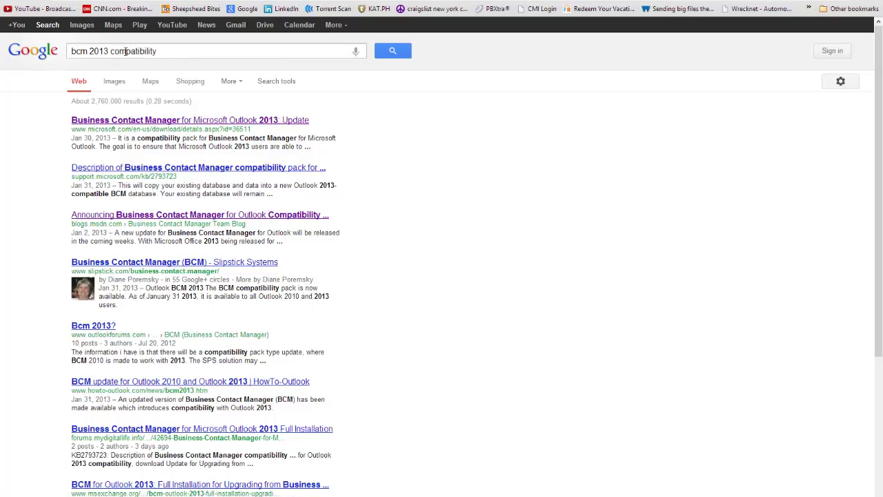
drag(186, 52, 67, 52)
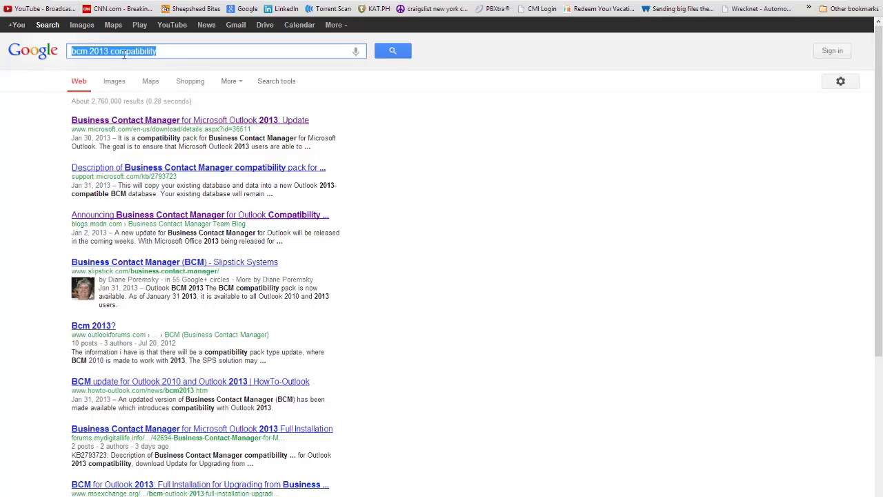
click(122, 122)
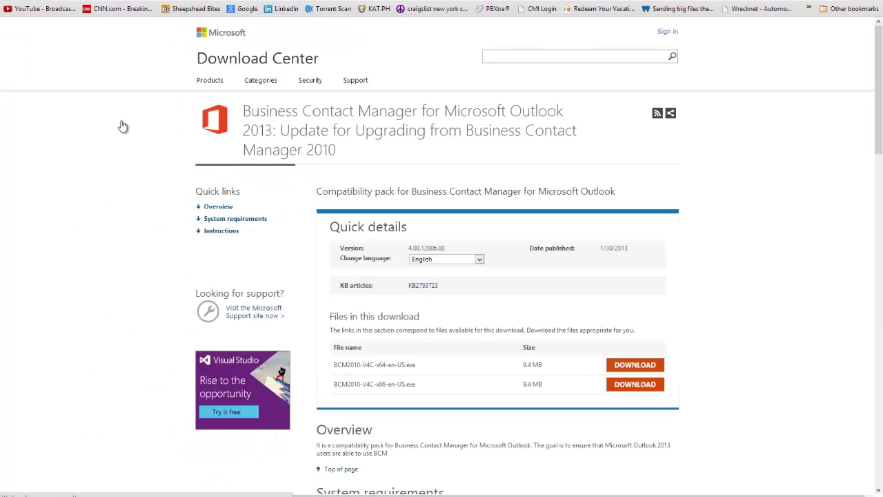
Review the x64 update file name and size on the Download Center page.
scroll(569, 262, down, 1)
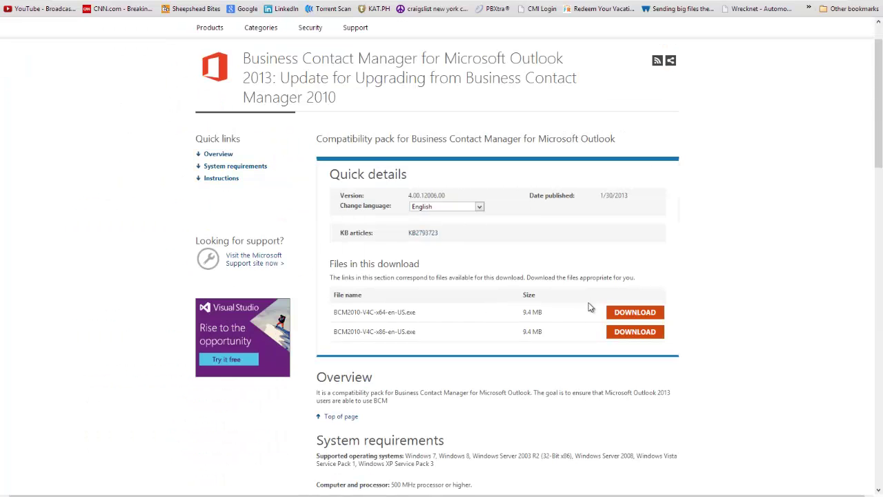
drag(557, 312, 451, 305)
click(455, 327)
Launch Outlook 2013 from Start, then minimize the browser to bring Outlook forward.
key(super)
click(33, 314)
scroll(179, 295, down, 15)
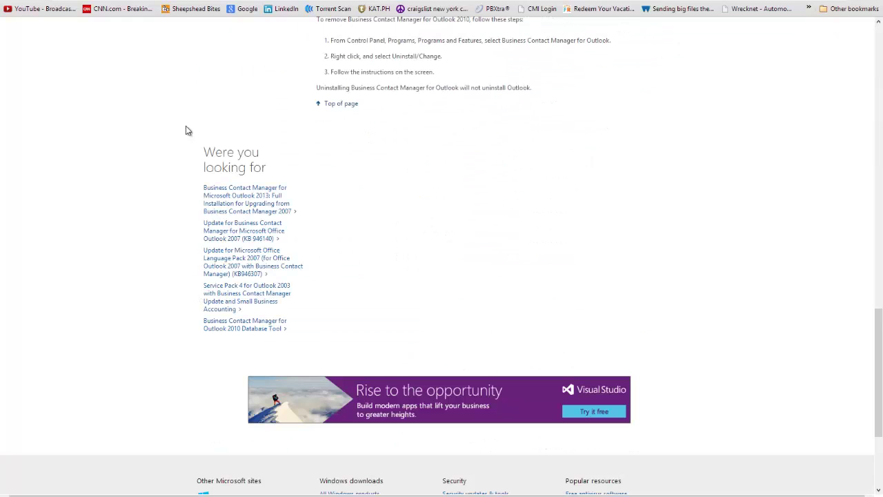
drag(206, 152, 278, 161)
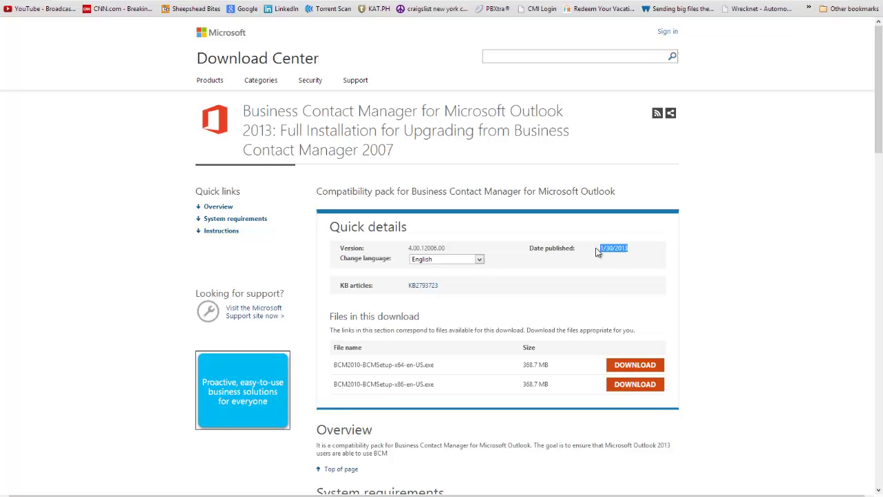
mouse_move(882, 0)
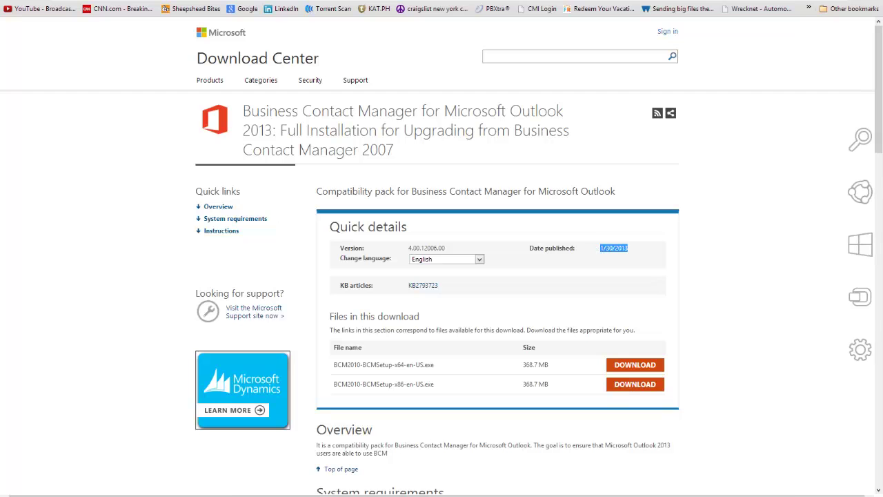
key(super+d)
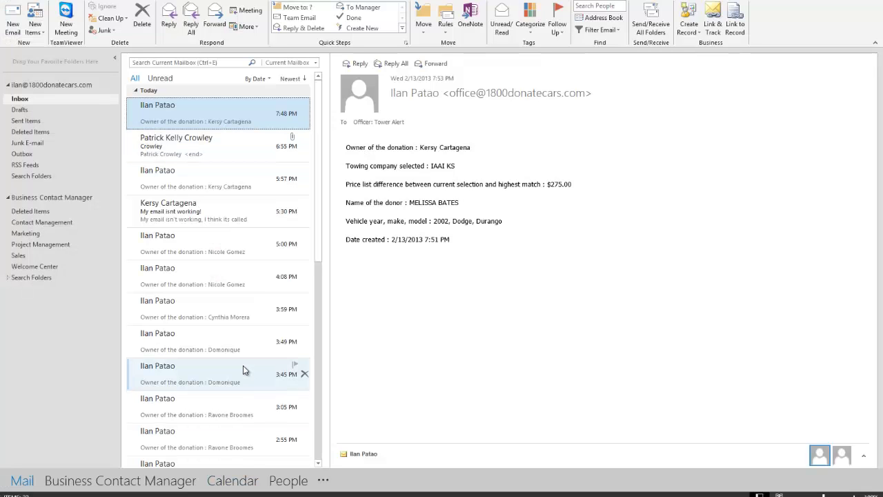
Glance at the 5:57 PM and 6:55 PM messages, then open Business Contact Manager's Contact Management customer list.
click(162, 175)
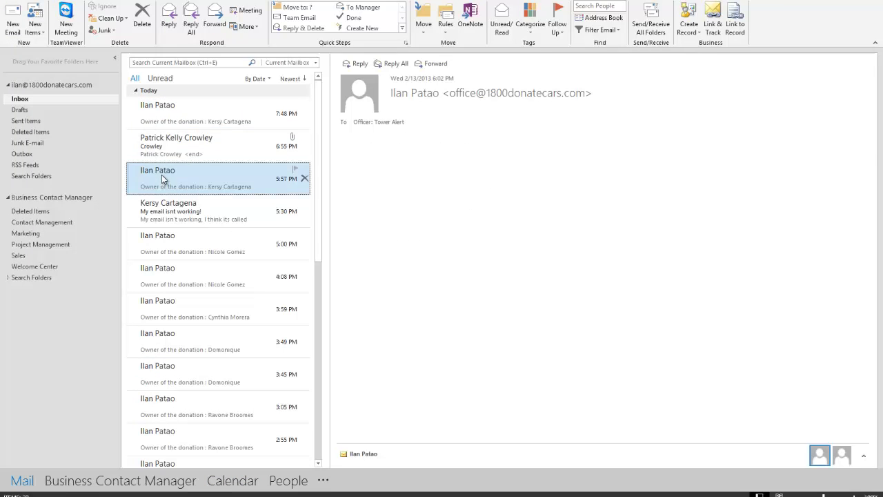
click(163, 151)
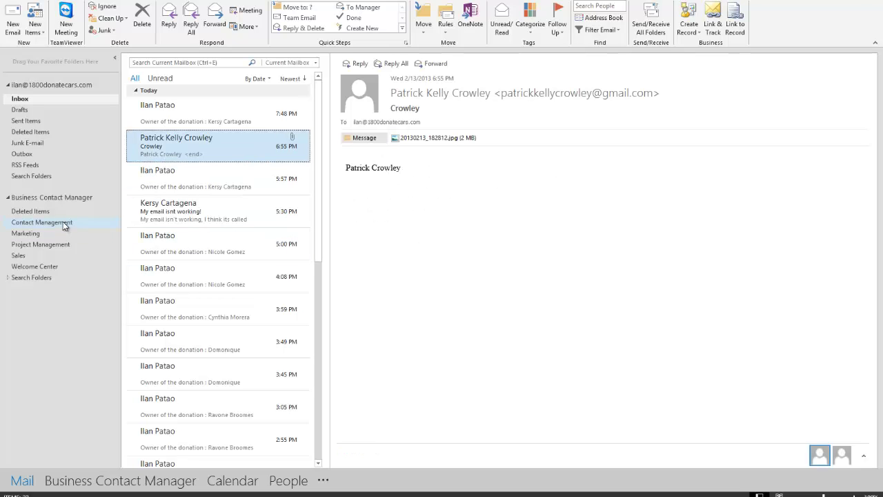
click(8, 277)
click(9, 277)
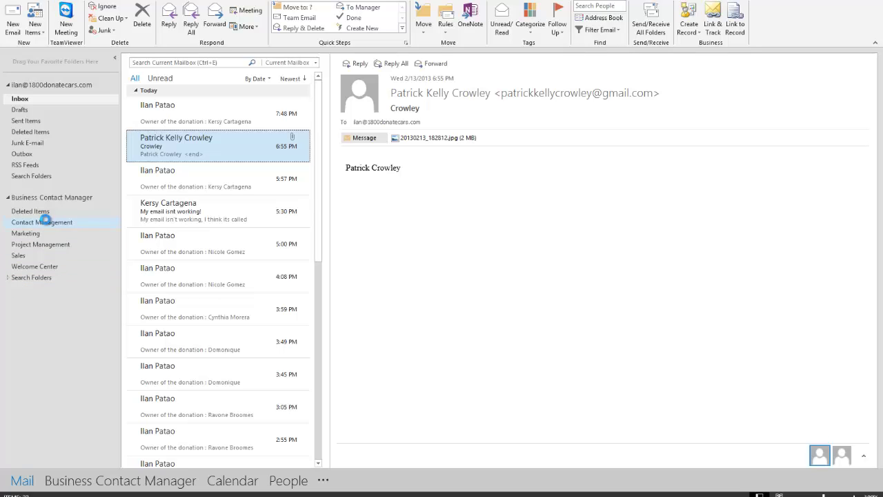
click(44, 223)
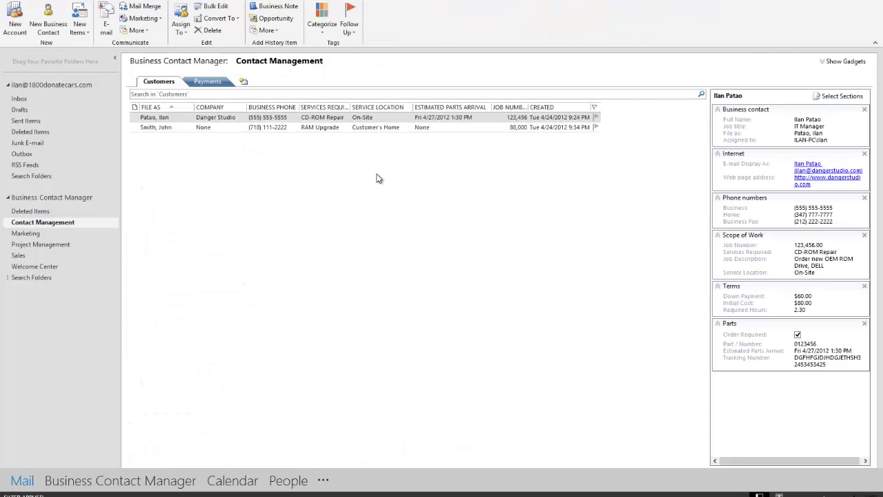
click(240, 118)
click(233, 128)
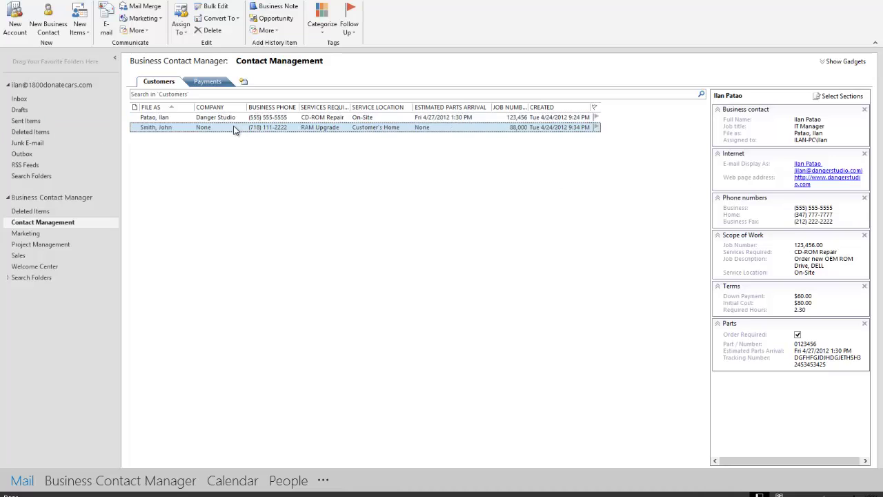
click(230, 119)
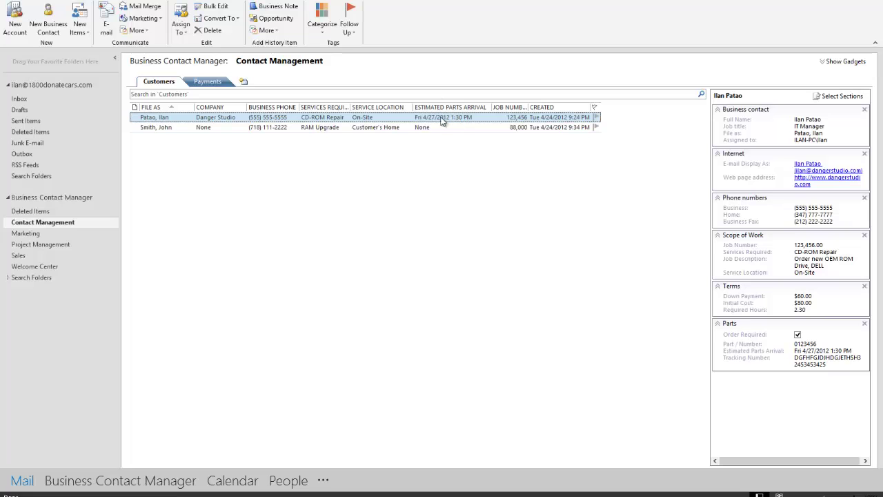
double_click(201, 119)
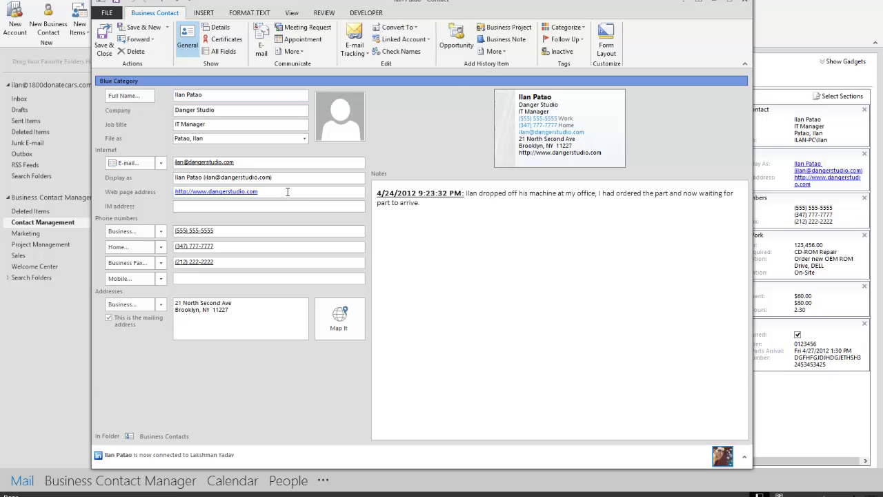
triple_click(377, 200)
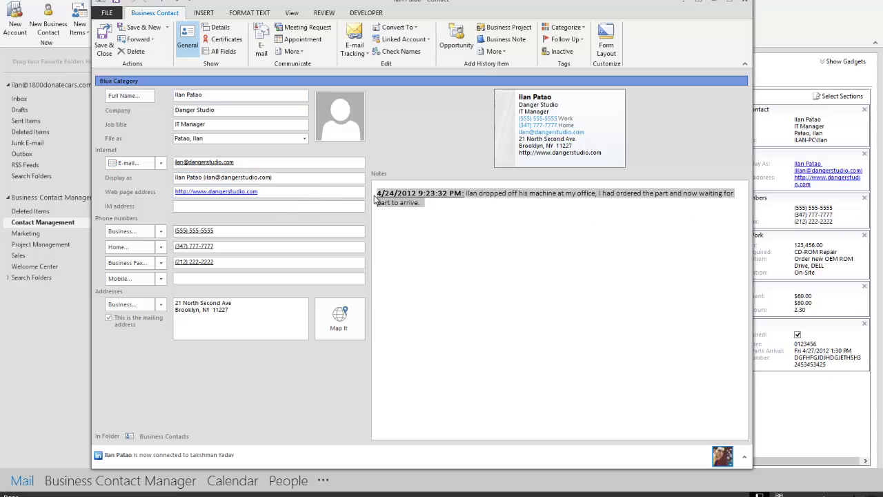
click(437, 253)
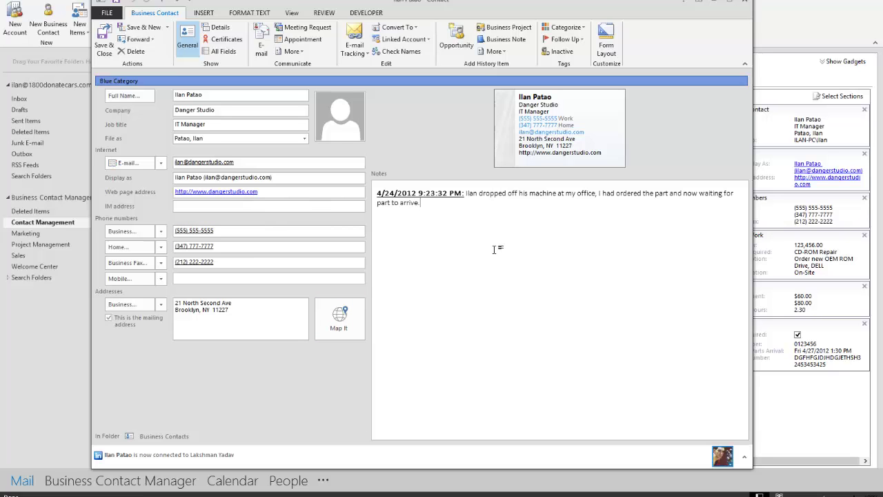
triple_click(403, 202)
click(437, 244)
click(604, 38)
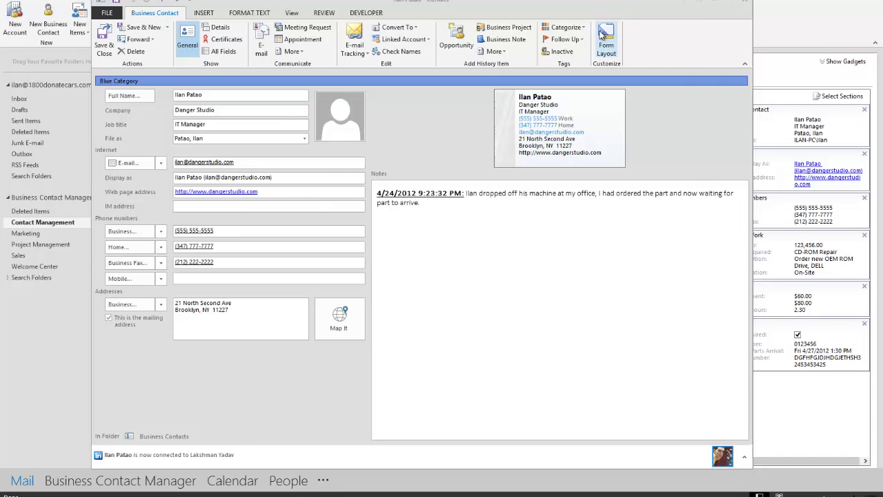
click(693, 15)
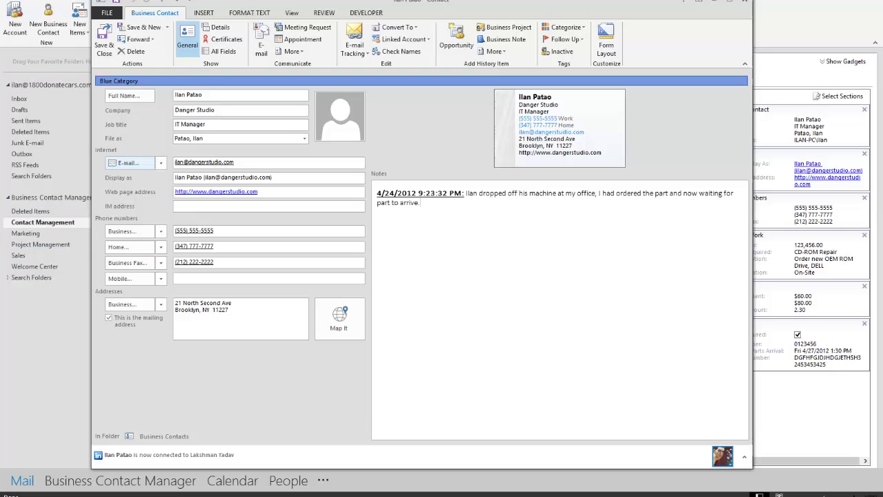
click(752, 3)
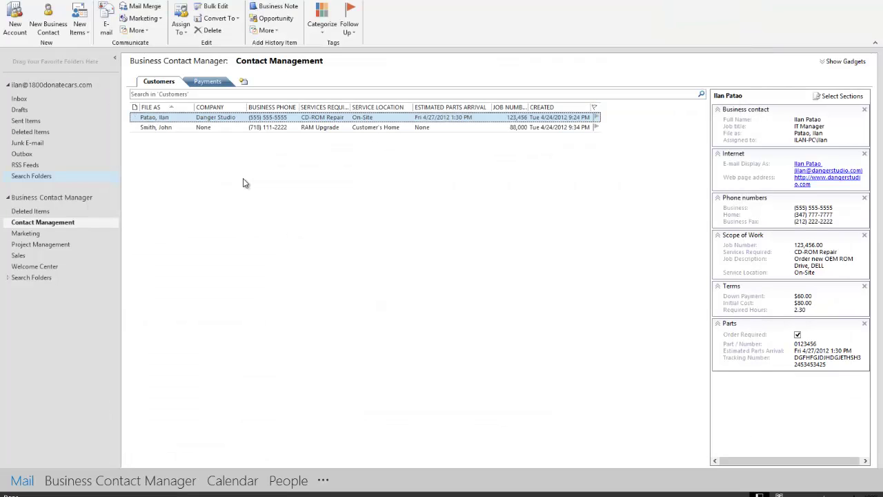